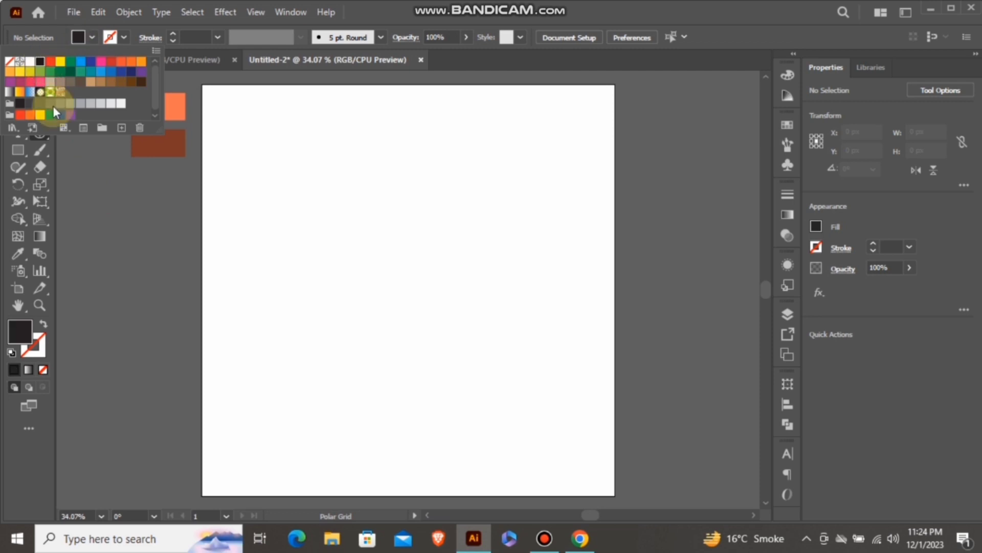
# - Create a 345 × 345 px polar grid with 12 concentric dividers, 0 radial dividers, no fill and a black stroke
pyautogui.click(44, 325)
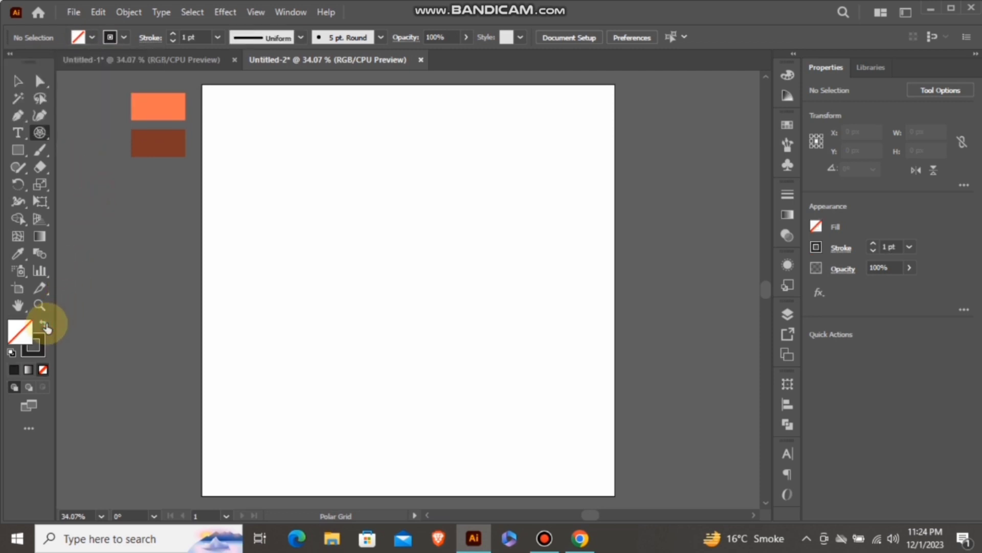
pyautogui.click(394, 211)
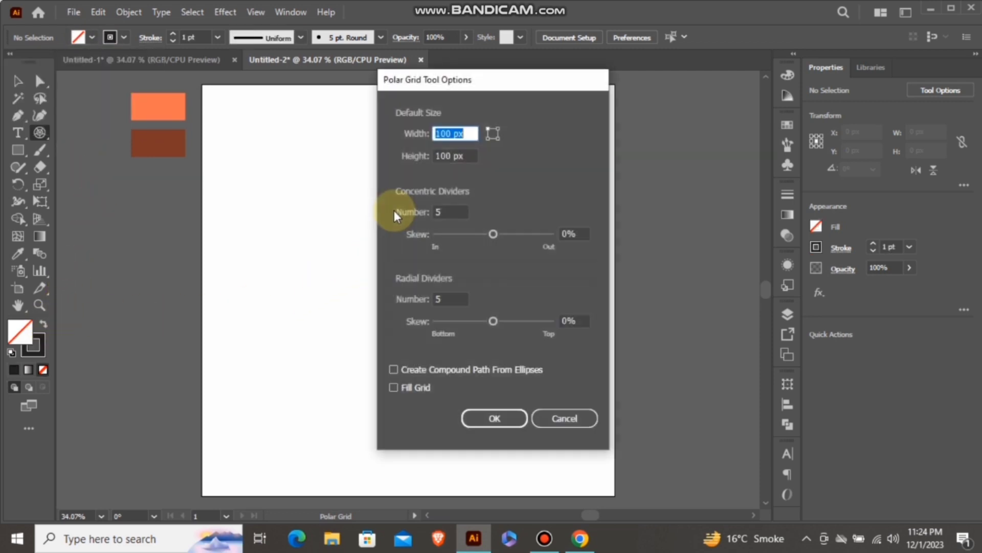
pyautogui.moveTo(453, 133); pyautogui.dragTo(426, 158)
pyautogui.write('34')
pyautogui.write('5')
pyautogui.write('345')
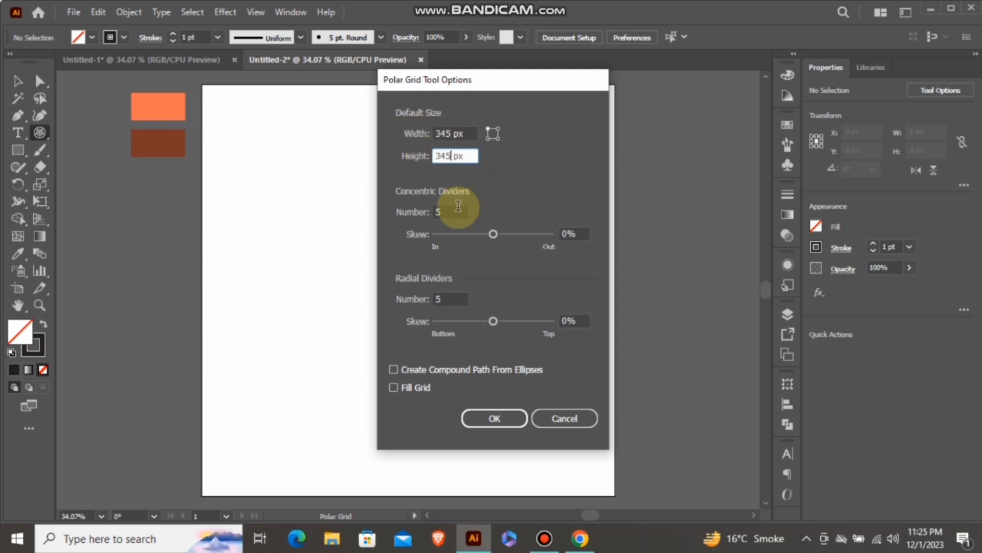
pyautogui.click(458, 212)
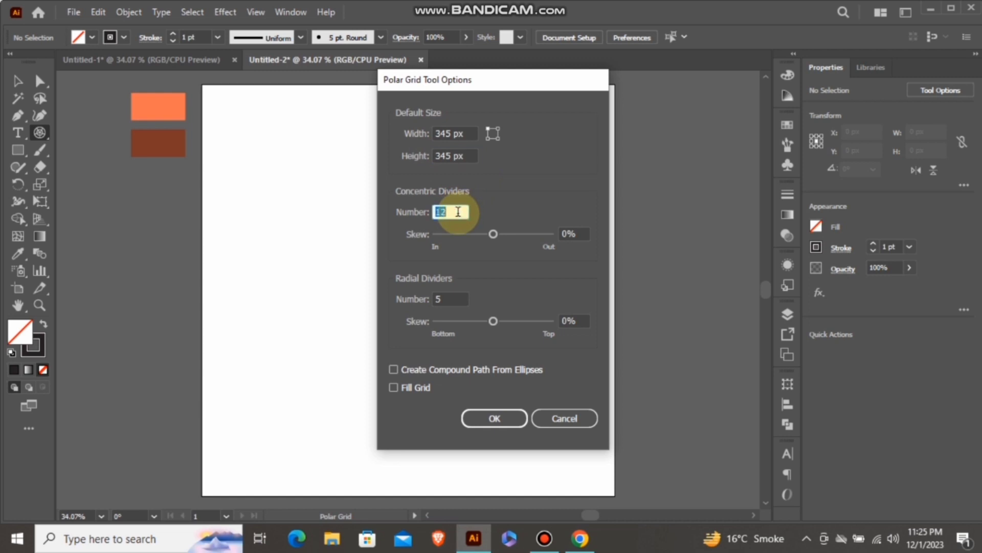
pyautogui.click(459, 298)
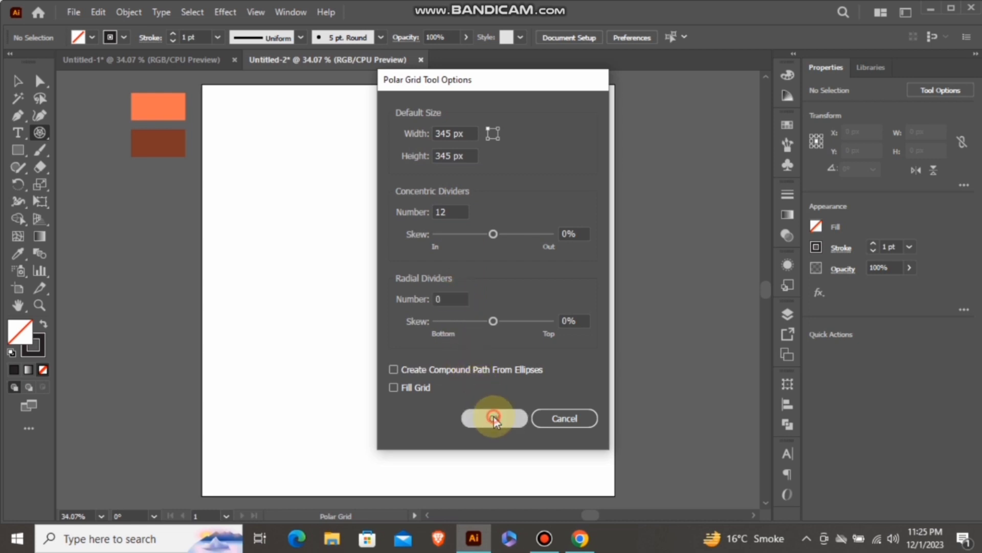
pyautogui.click(494, 417)
# - Move the circle grid toward the artboard's centre and duplicate it twice, forming a triangle of three overlapping grids
pyautogui.click(20, 85)
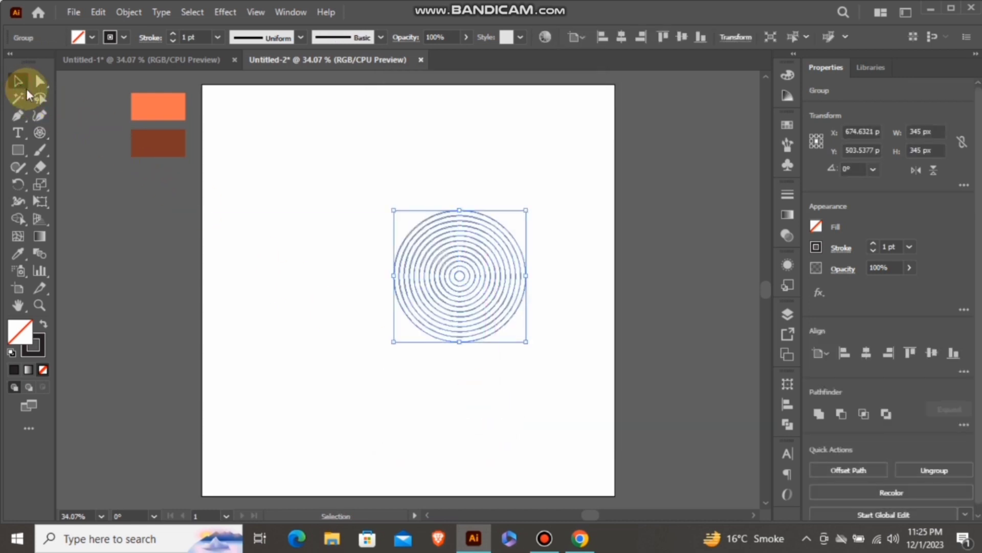
pyautogui.moveTo(450, 272); pyautogui.dragTo(385, 256)
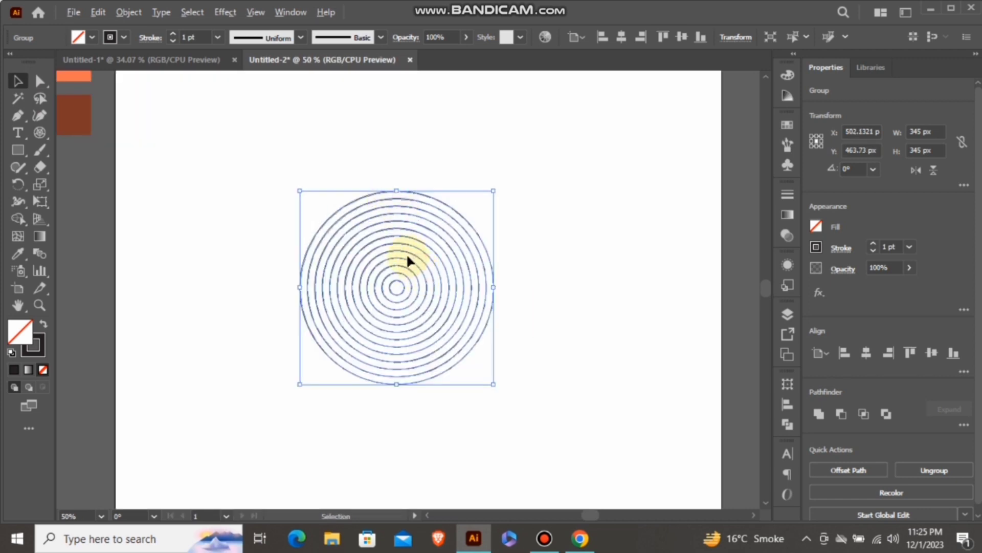
pyautogui.scroll(1, 407, 256)
pyautogui.moveTo(412, 293); pyautogui.dragTo(367, 161)
# - Nudge the upper-left circle grid leftward and slightly up to about X 453.88 px, Y 297.26 px
pyautogui.press('Left')
pyautogui.press('Left')
pyautogui.press('Left')
pyautogui.press('Left')
pyautogui.press('Left')
pyautogui.press('Left')
pyautogui.press('Left')
pyautogui.press('Left')
pyautogui.press('Left')
pyautogui.press('Left')
pyautogui.press('Left')
pyautogui.press('Left')
pyautogui.press('Left')
pyautogui.press('Left')
pyautogui.press('Left')
pyautogui.press('Left')
pyautogui.press('Left')
pyautogui.press('Left')
pyautogui.press('Left')
pyautogui.press('Left')
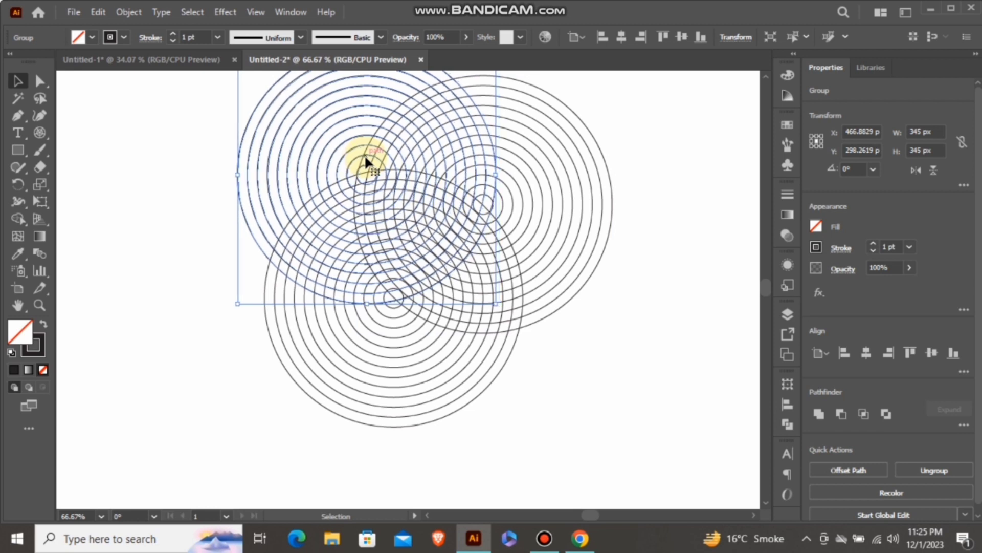
pyautogui.press('Left')
pyautogui.press('Left')
pyautogui.press('Left')
pyautogui.press('Left')
pyautogui.press('Left')
pyautogui.press('Left')
pyautogui.press('Left')
pyautogui.press('Left')
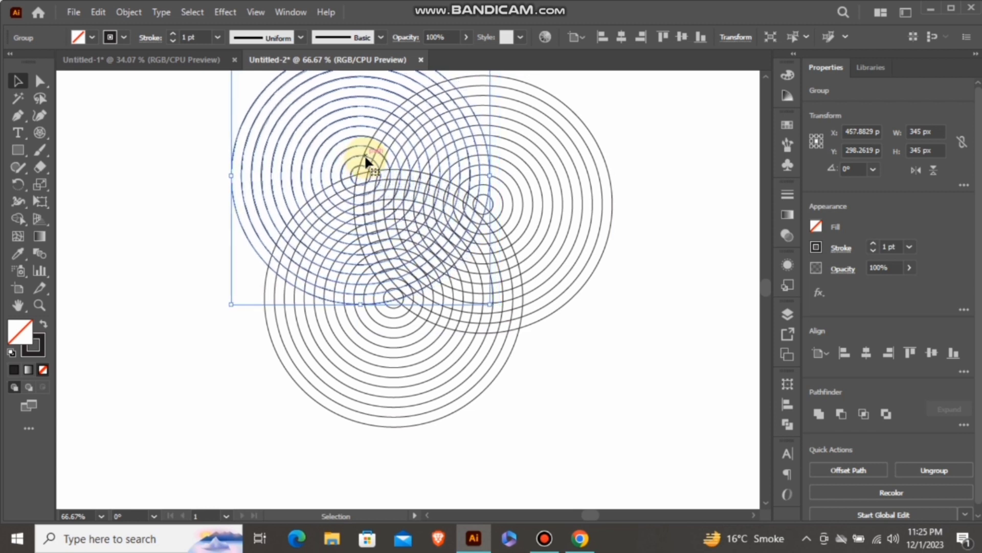
pyautogui.press('Up')
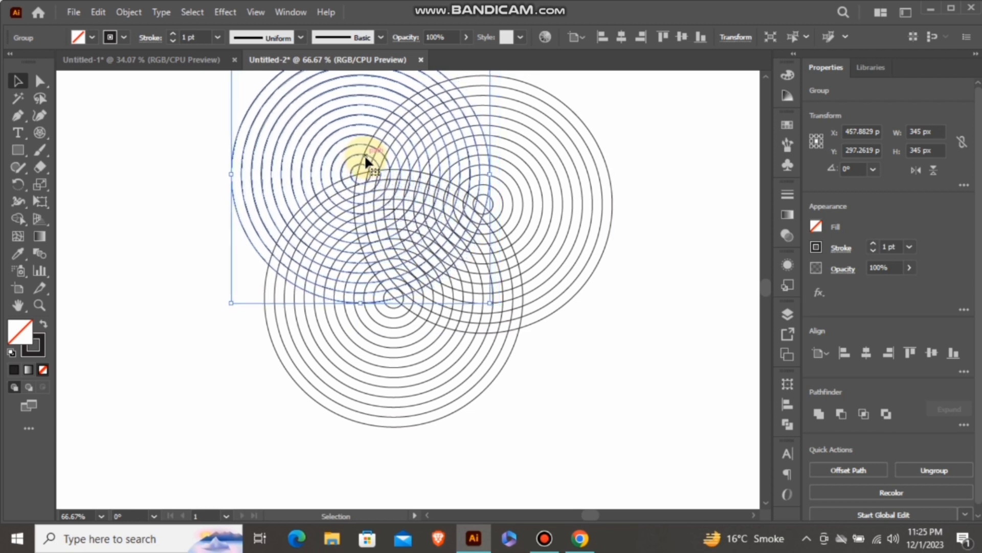
pyautogui.press('Left')
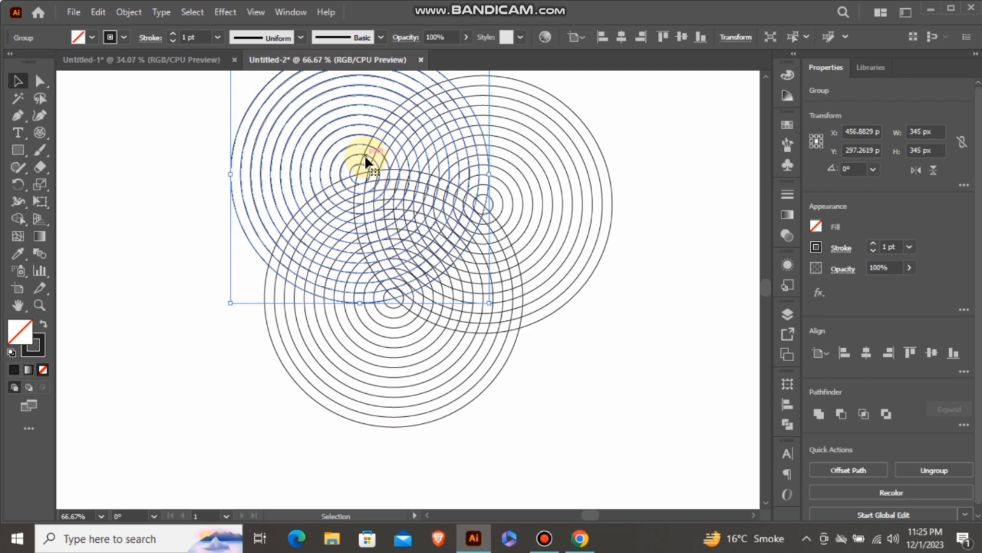
pyautogui.press('Left')
pyautogui.press('Left')
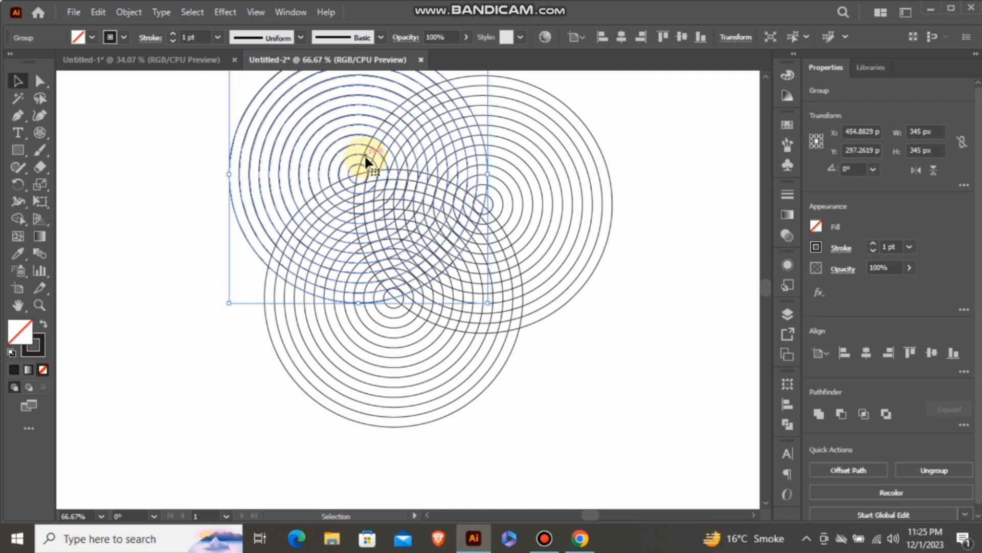
pyautogui.press('Left')
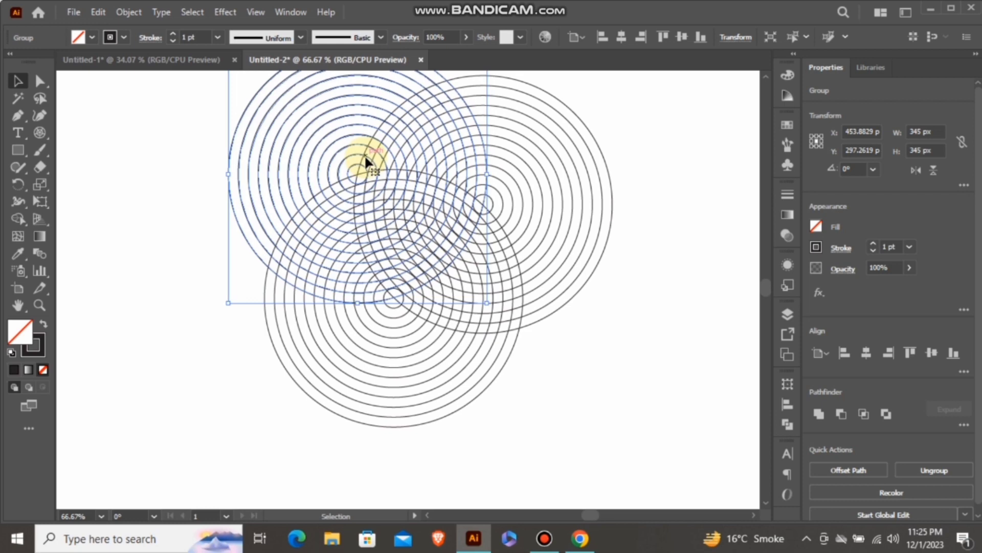
# - Select all three circle grids and rotate them counterclockwise by about 15.8° so the two upper grids are roughly level
pyautogui.scroll(2, 428, 231)
pyautogui.moveTo(495, 216); pyautogui.dragTo(271, 419)
pyautogui.scroll(1, 581, 137)
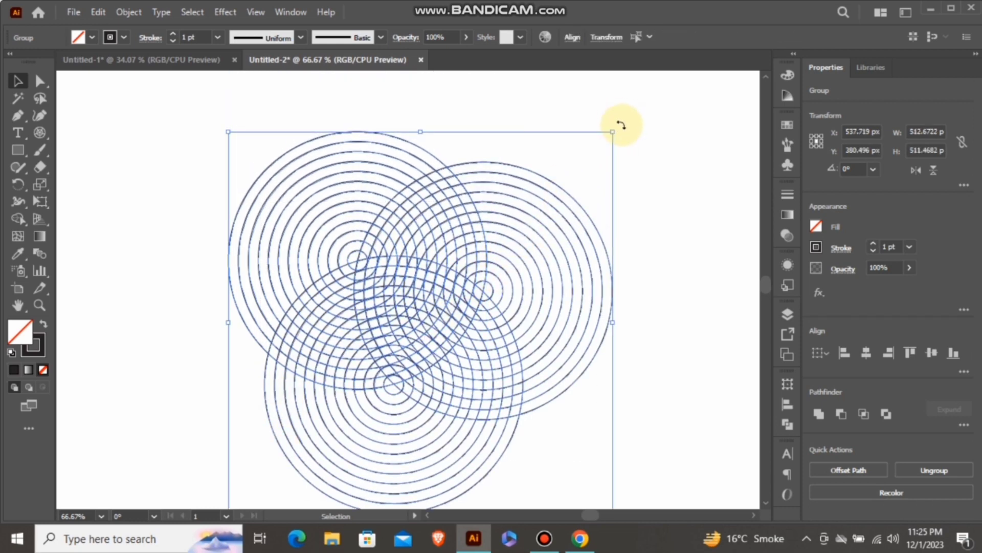
pyautogui.moveTo(620, 125); pyautogui.dragTo(550, 88)
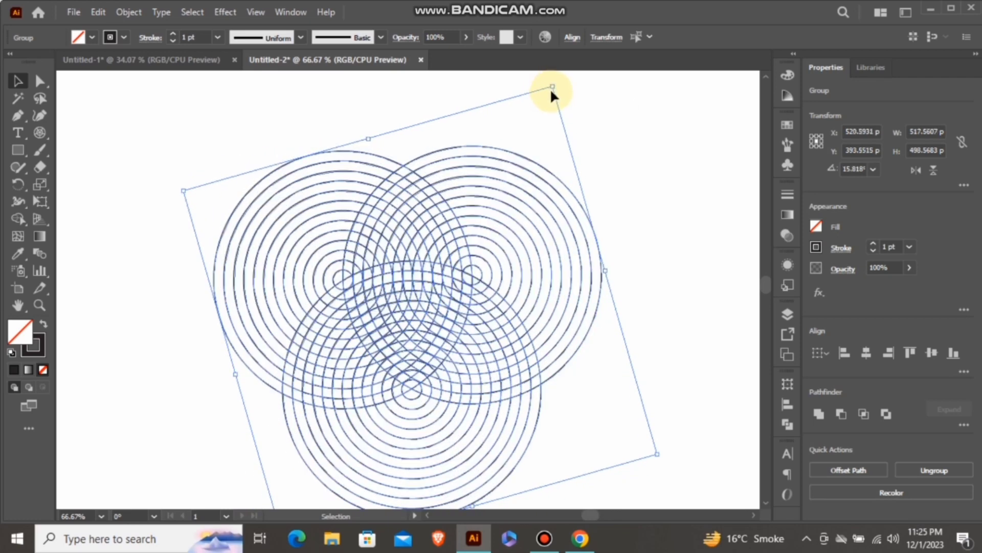
# - Using Shape Builder with a black fill, merge grid cells into two parallel arched bands joined at their left ends
pyautogui.click(18, 217)
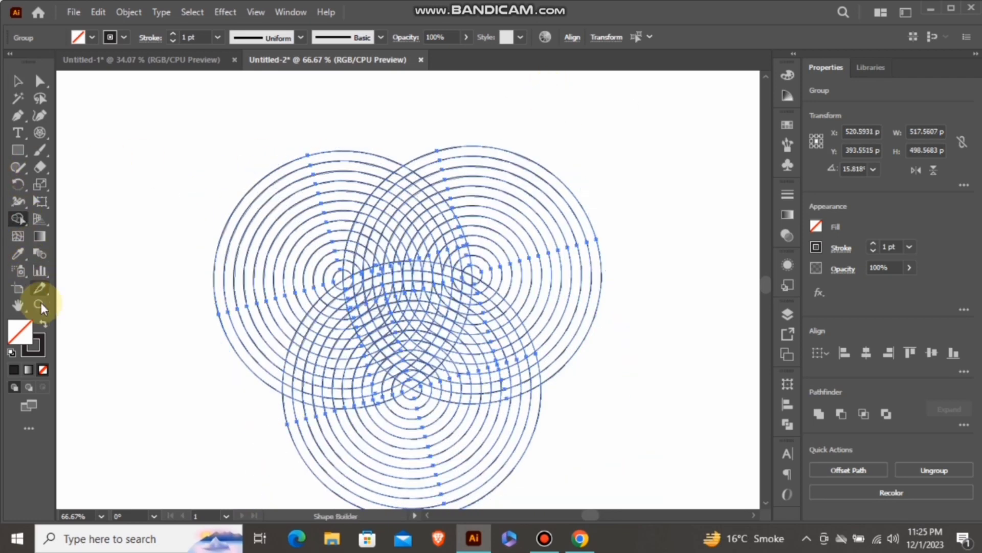
pyautogui.click(43, 323)
pyautogui.scroll(2, 386, 294)
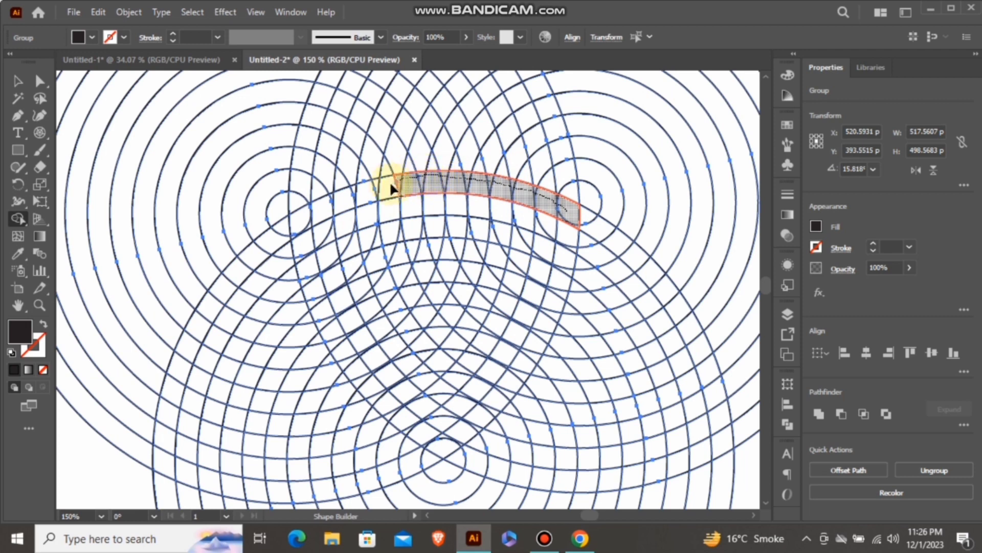
pyautogui.moveTo(297, 224); pyautogui.dragTo(296, 223)
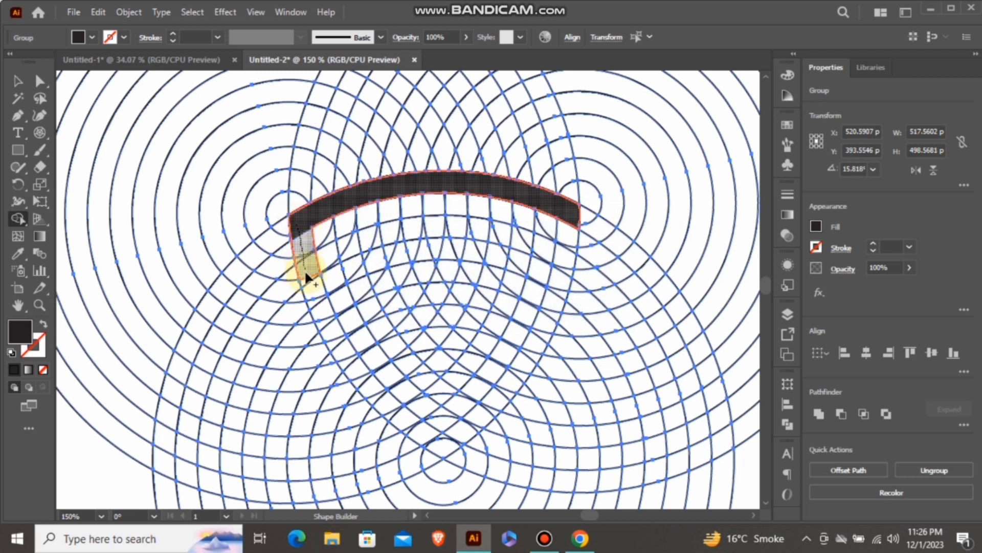
pyautogui.moveTo(309, 284)
pyautogui.mouseDown()
pyautogui.moveTo(310, 273)
pyautogui.moveTo(364, 245)
pyautogui.mouseUp()
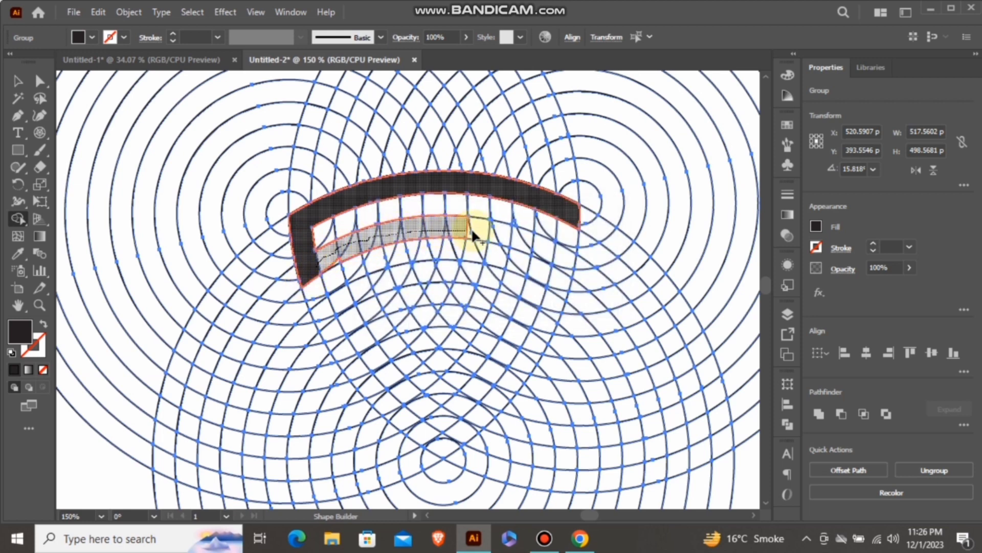
# - Merge the cells from the lower arch's right end down to a point and up the left side, leaving a small gap
pyautogui.moveTo(551, 251); pyautogui.dragTo(561, 264)
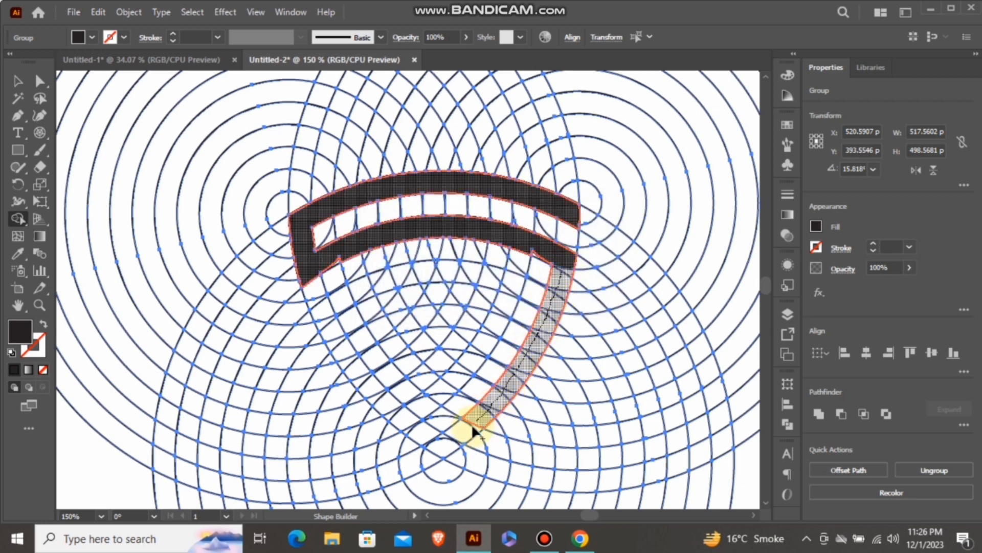
pyautogui.moveTo(471, 427); pyautogui.dragTo(449, 443)
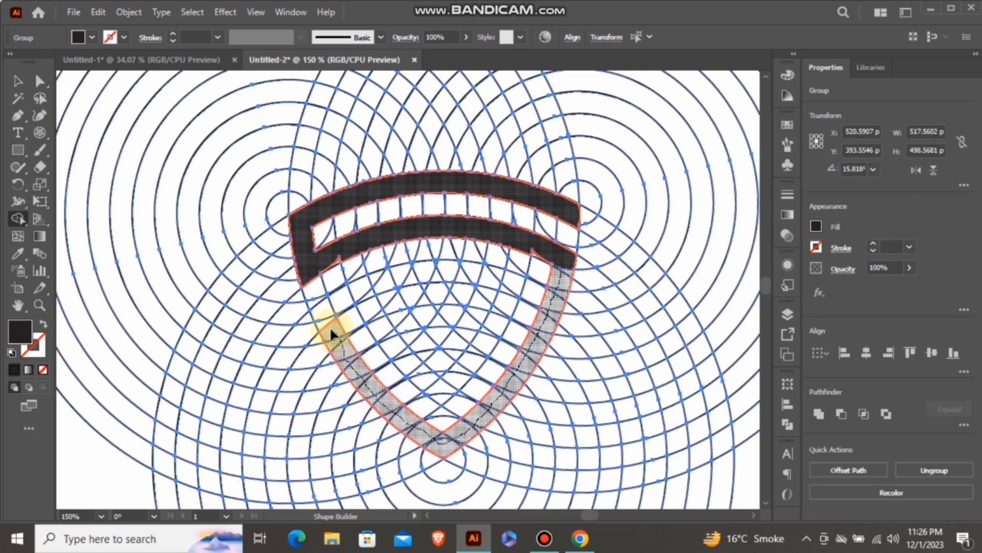
pyautogui.moveTo(326, 312); pyautogui.dragTo(324, 311)
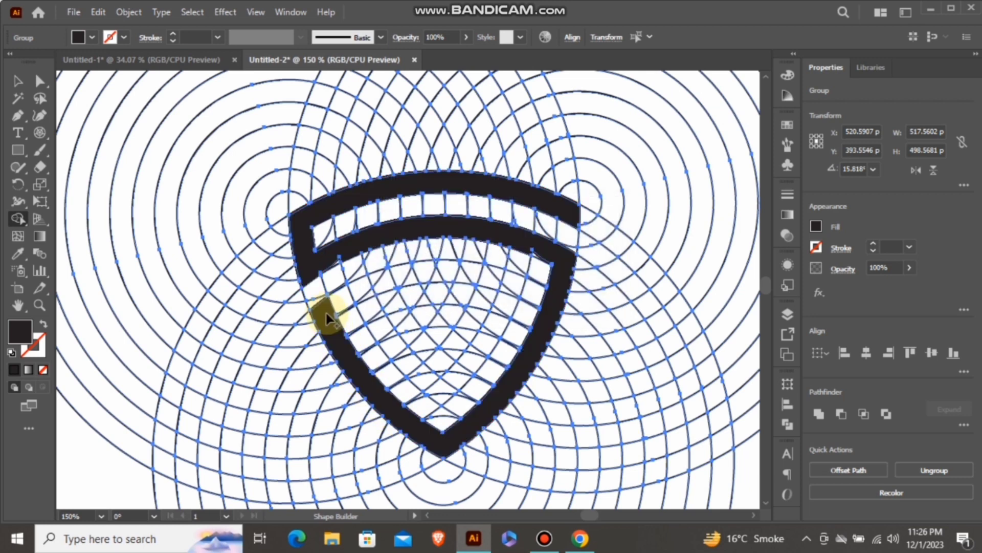
# - Merge the leftover slivers near the left and right ends of the lower arched band into the black shape
pyautogui.scroll(3, 342, 265)
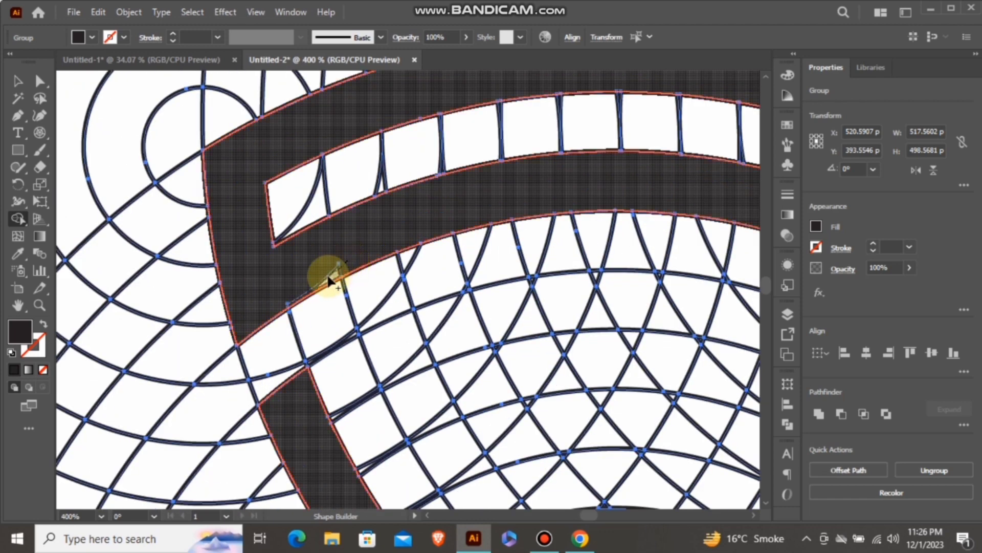
pyautogui.click(307, 268)
pyautogui.scroll(-2, 306, 266)
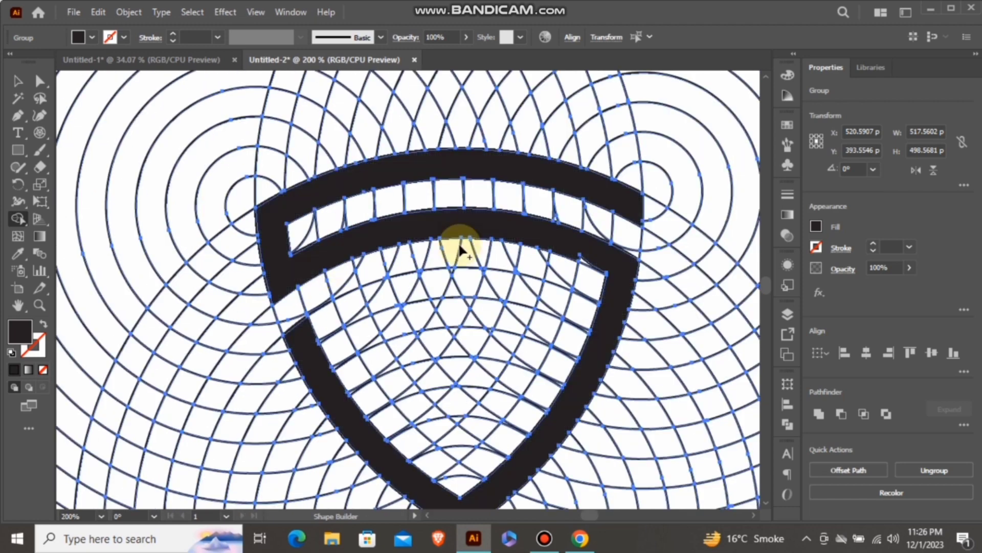
pyautogui.scroll(3, 596, 263)
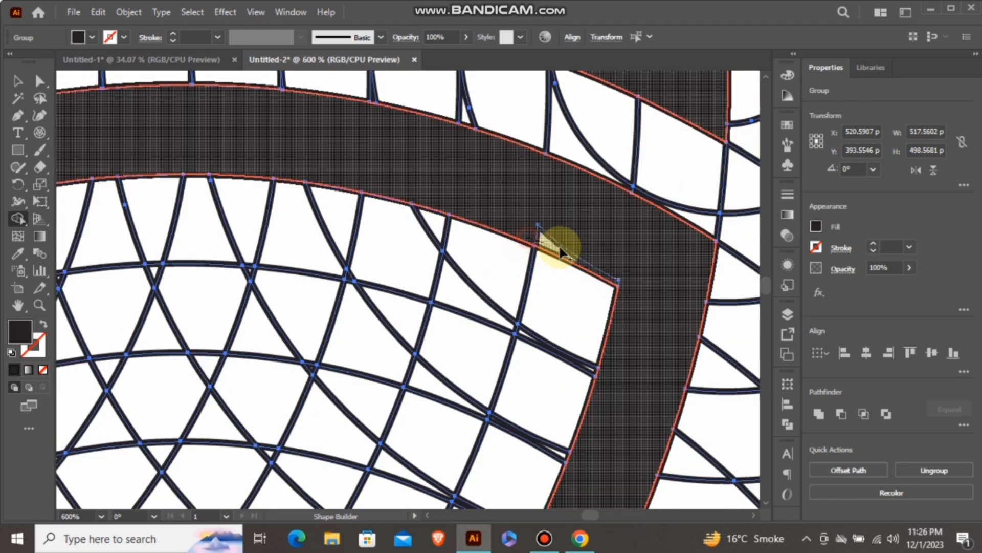
pyautogui.click(571, 250)
pyautogui.scroll(-3, 573, 251)
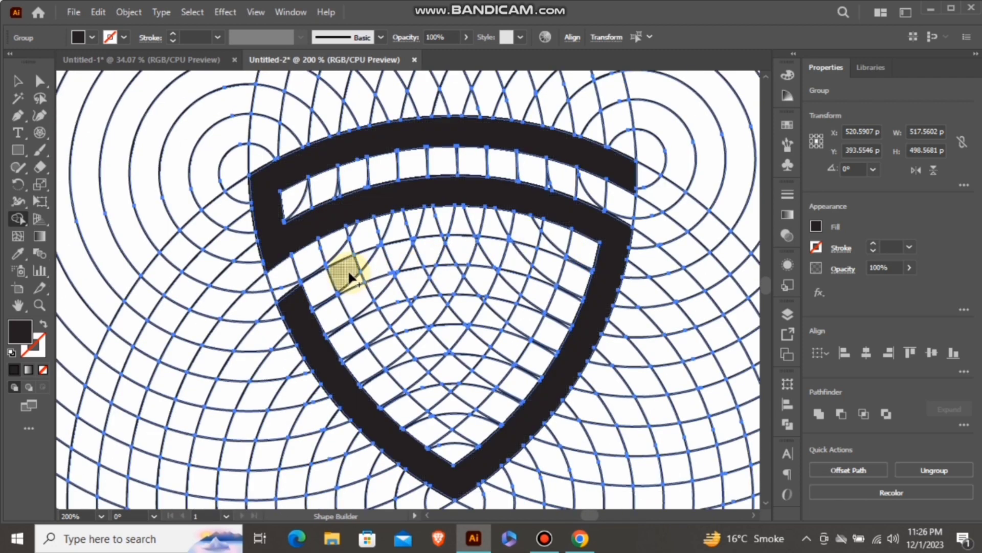
# - Merge inner grid cells into a smaller black shield with a left diagonal, top arch, short right side and crossbar
pyautogui.moveTo(351, 273); pyautogui.dragTo(381, 335)
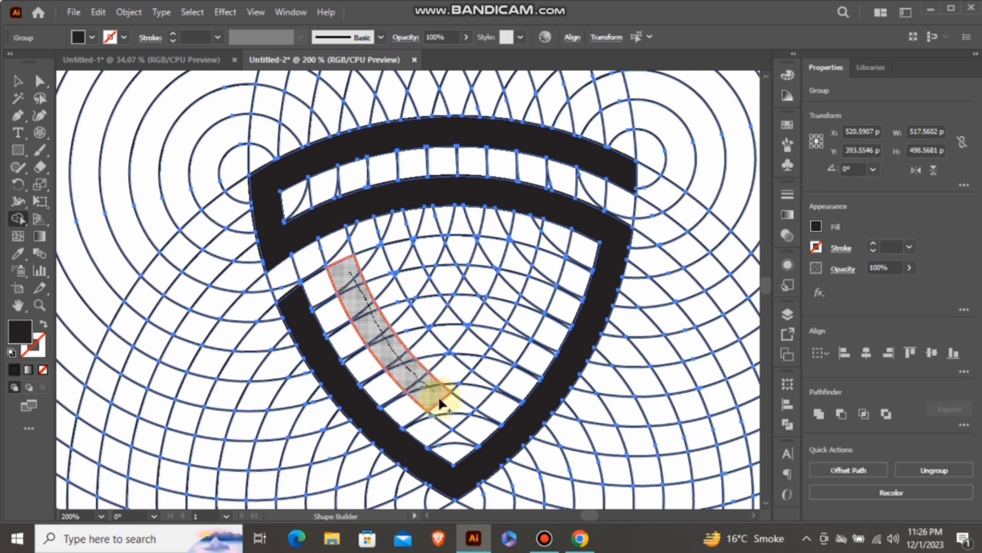
pyautogui.moveTo(452, 415); pyautogui.dragTo(452, 412)
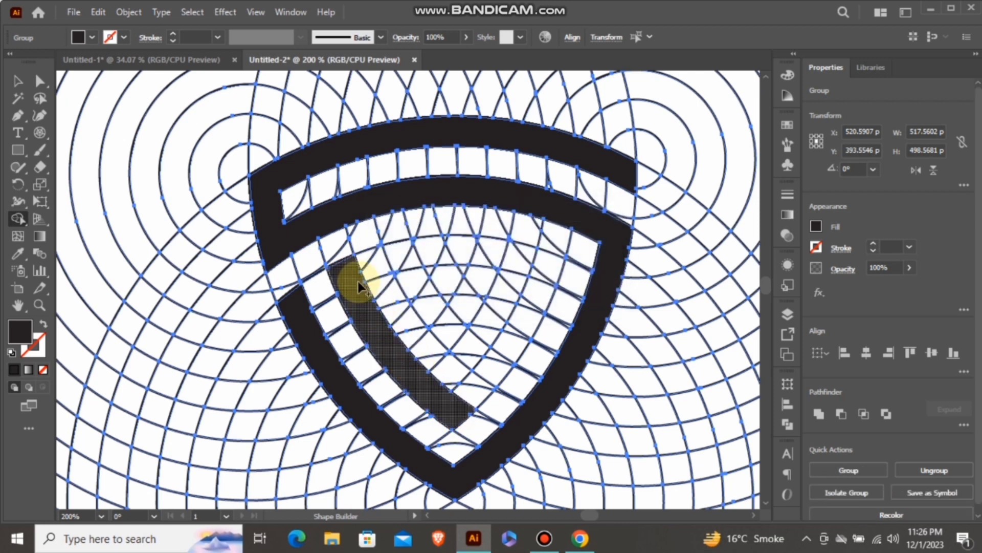
pyautogui.moveTo(358, 274)
pyautogui.mouseDown()
pyautogui.moveTo(490, 261)
pyautogui.moveTo(545, 275)
pyautogui.moveTo(522, 258)
pyautogui.moveTo(538, 286)
pyautogui.moveTo(500, 346)
pyautogui.mouseUp()
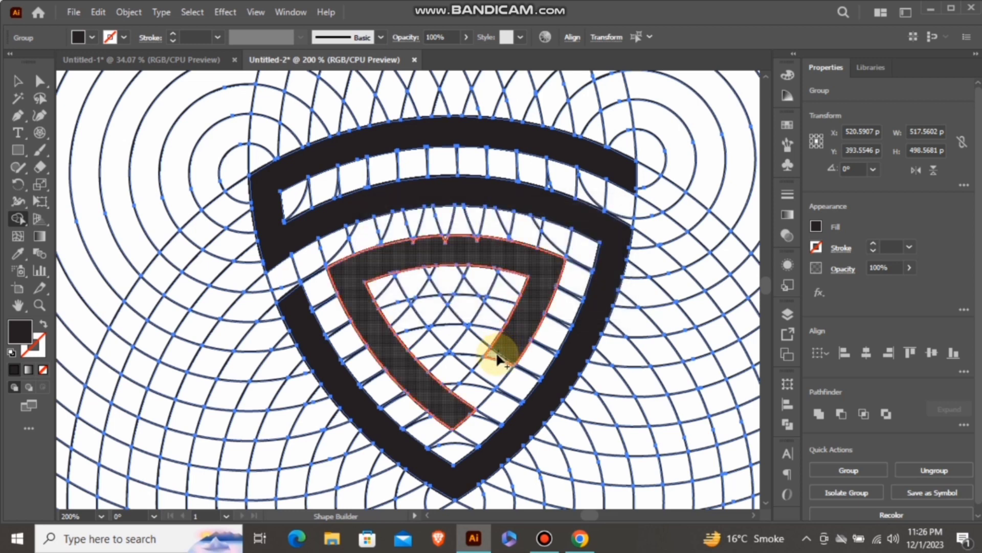
pyautogui.click(500, 353)
pyautogui.click(483, 340)
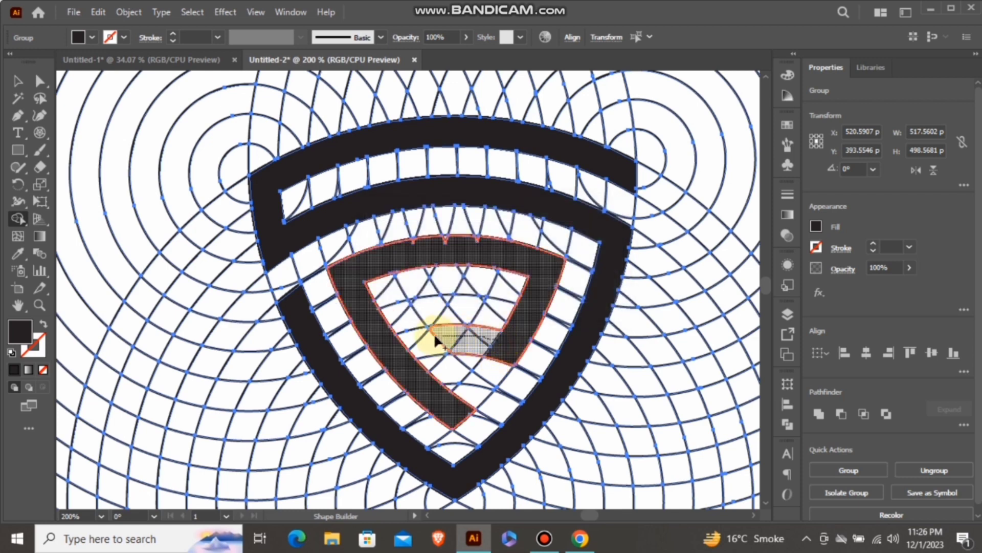
pyautogui.click(396, 343)
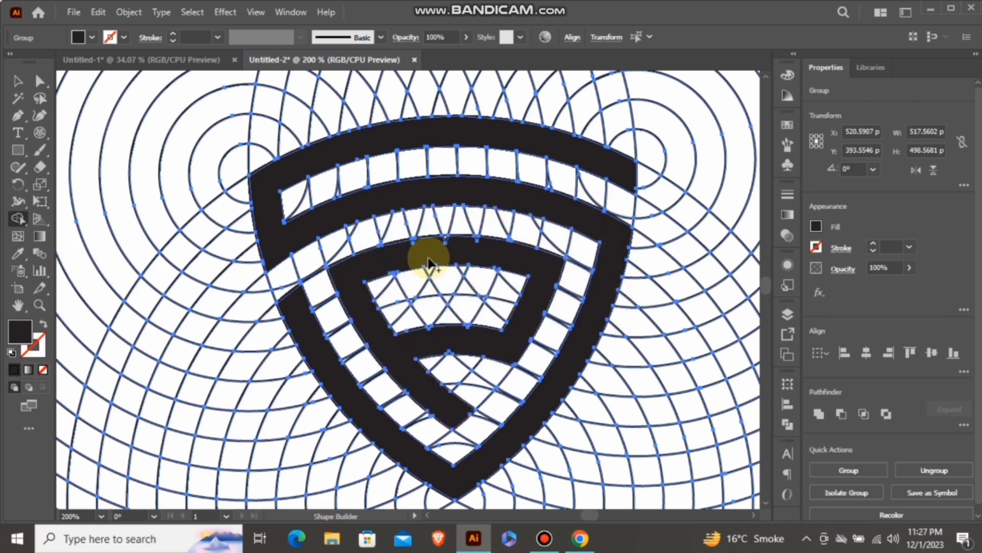
# - Merge the small triangular notches along the inner shield's top arch into the black shape, and dismiss the OneDrive notification
pyautogui.scroll(4, 438, 242)
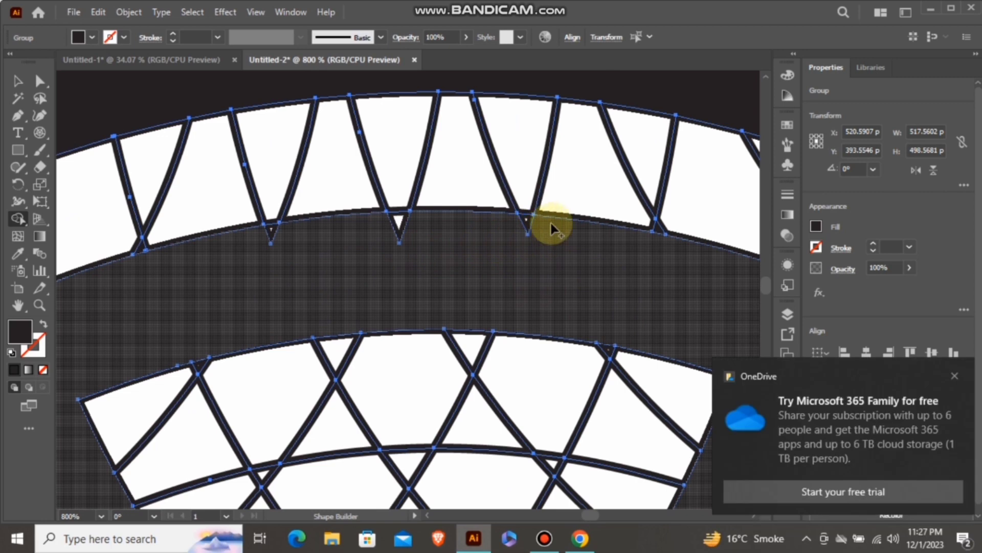
pyautogui.moveTo(502, 224)
pyautogui.mouseDown()
pyautogui.moveTo(403, 220)
pyautogui.moveTo(255, 239)
pyautogui.mouseUp()
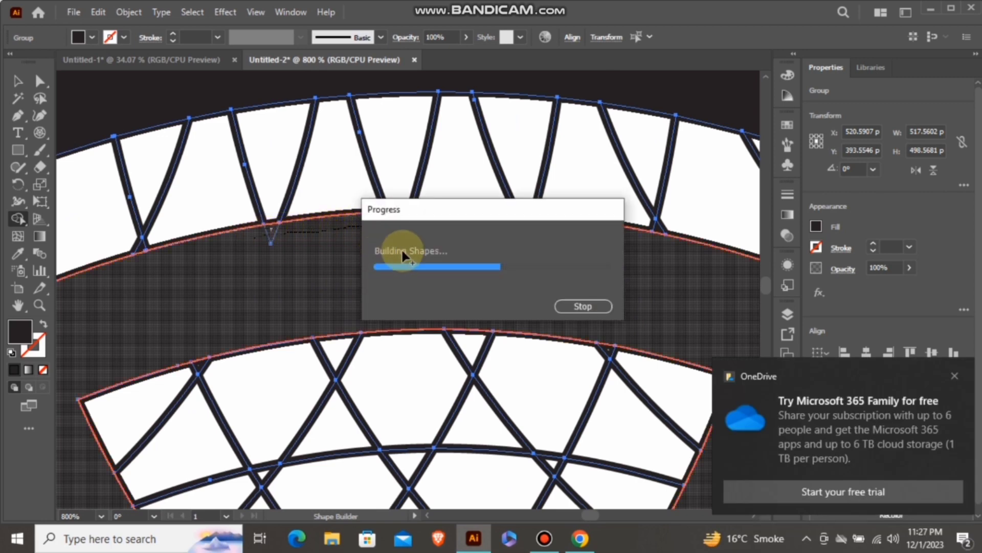
pyautogui.click(955, 376)
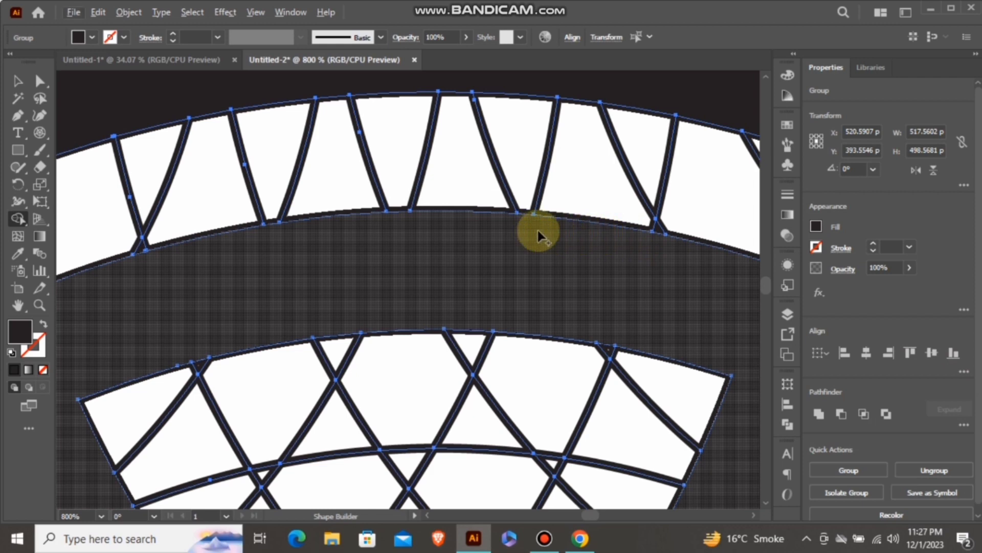
pyautogui.scroll(-3, 530, 234)
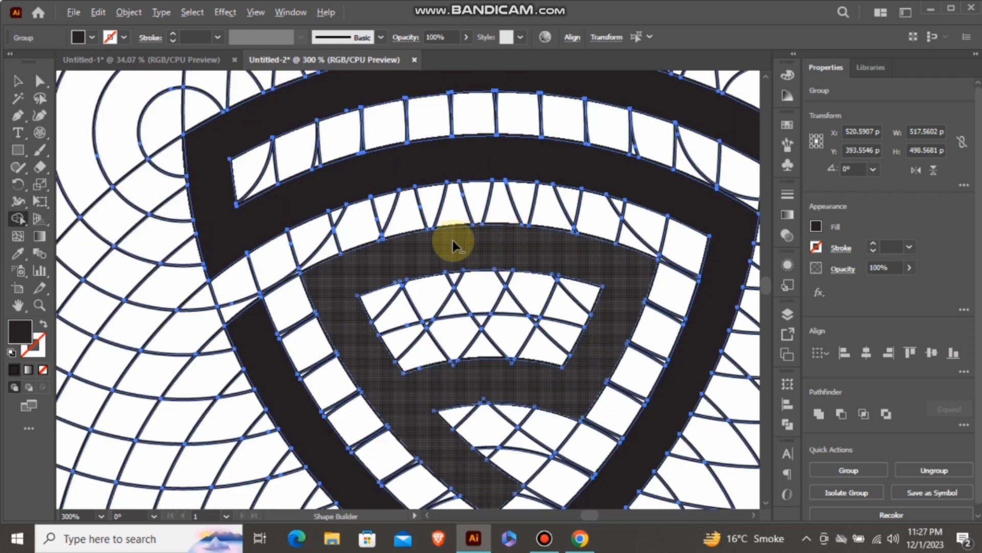
# - Merge the small triangular notches along the upper edge of the inner shield's crossbar into the black shape
pyautogui.scroll(-2, 507, 235)
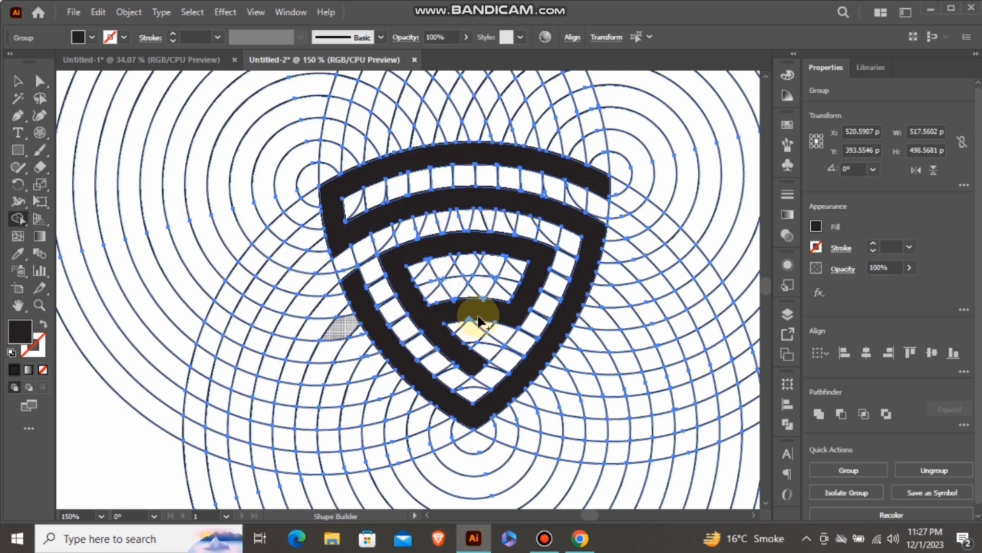
pyautogui.scroll(5, 479, 318)
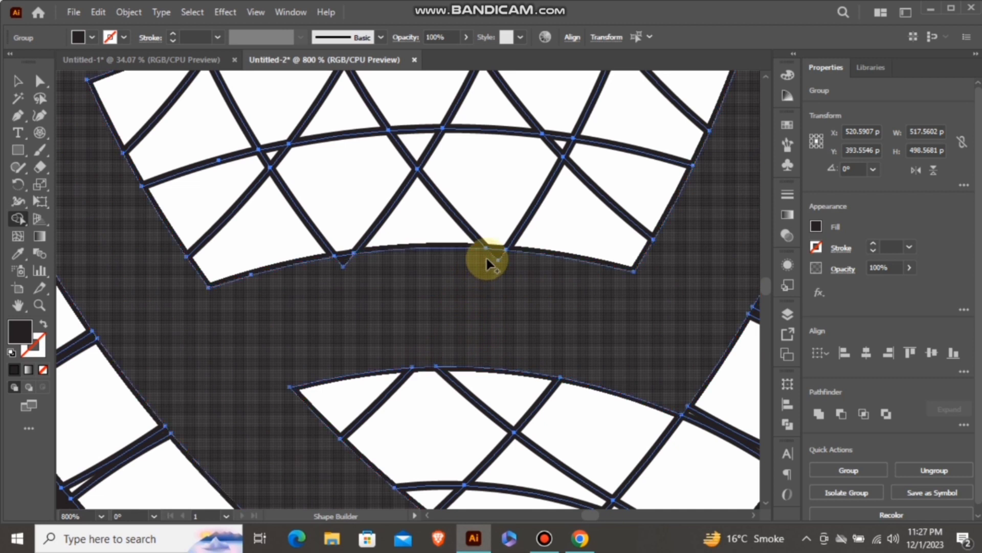
pyautogui.click(357, 264)
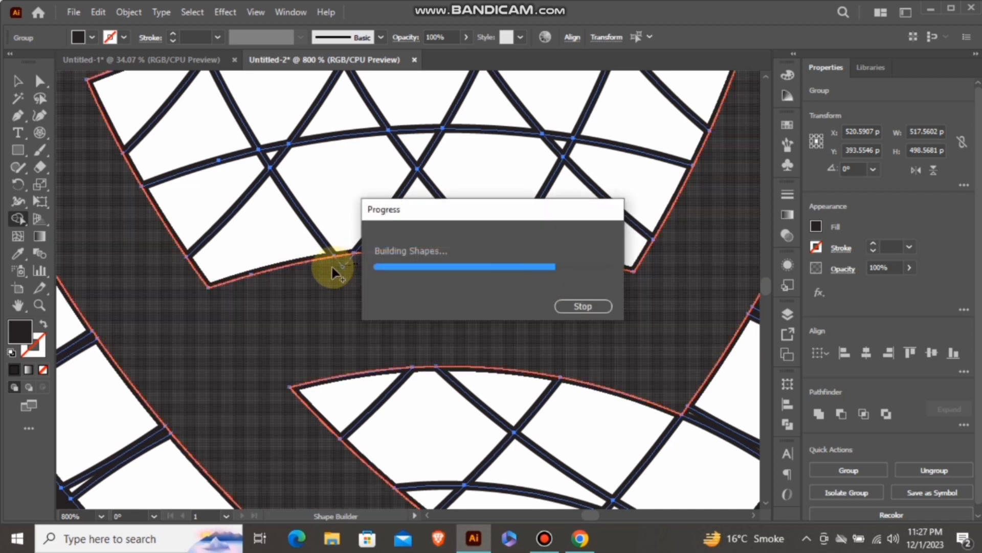
pyautogui.hotkey('ctrl', '0')
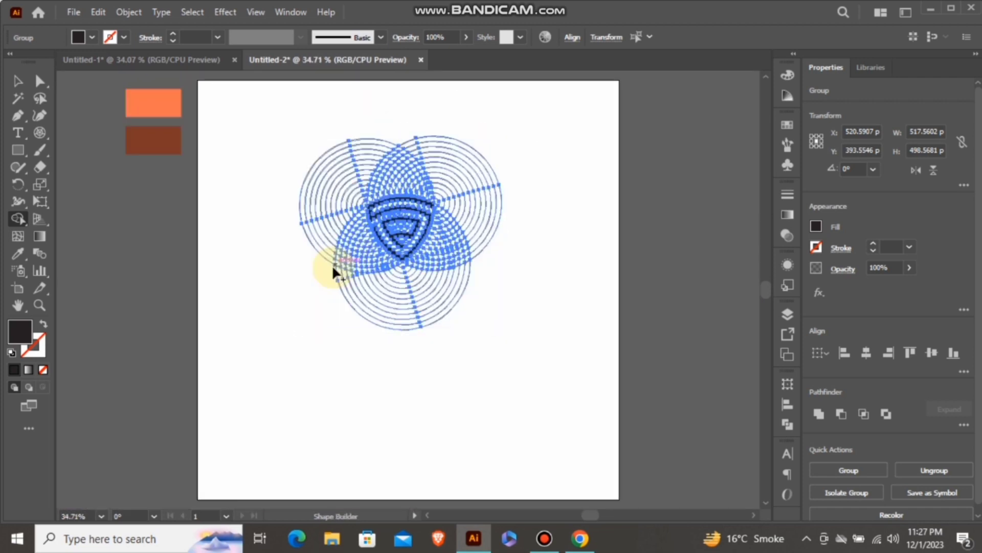
# - Ungroup the circle-grid artwork, including its nested groups, so the black shield shapes can be selected individually
pyautogui.click(18, 80)
pyautogui.click(310, 195)
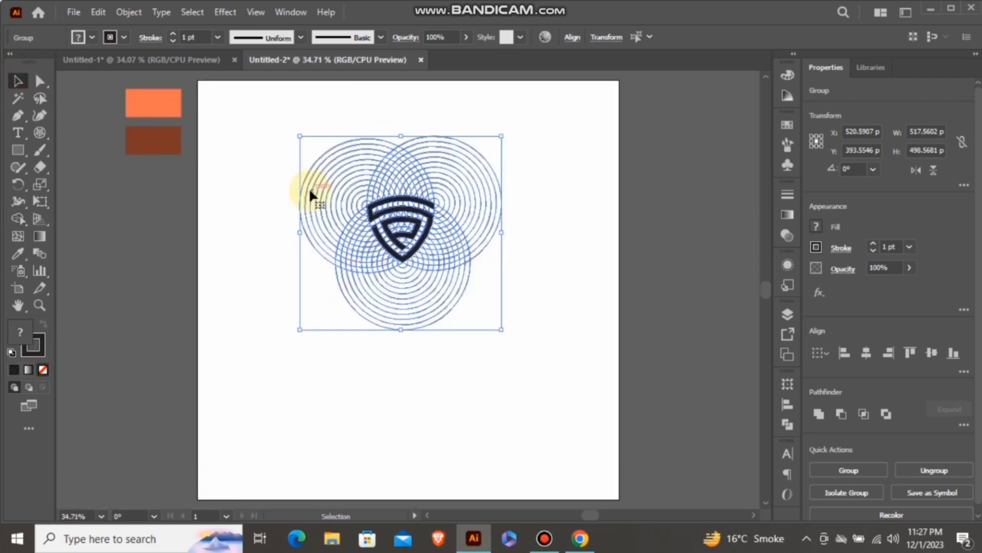
pyautogui.click(285, 178)
pyautogui.hotkey('ctrl', '1')
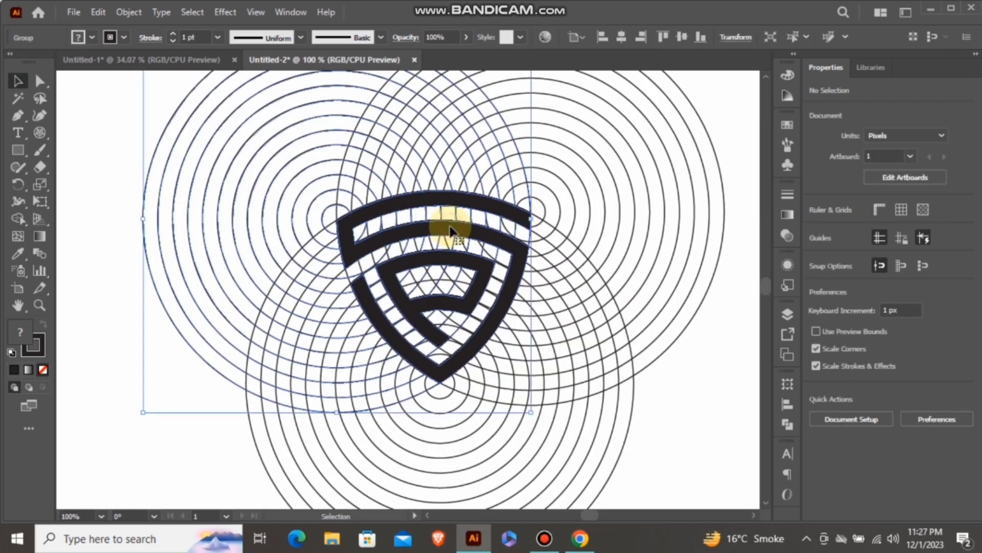
pyautogui.rightClick(450, 230)
pyautogui.click(533, 390)
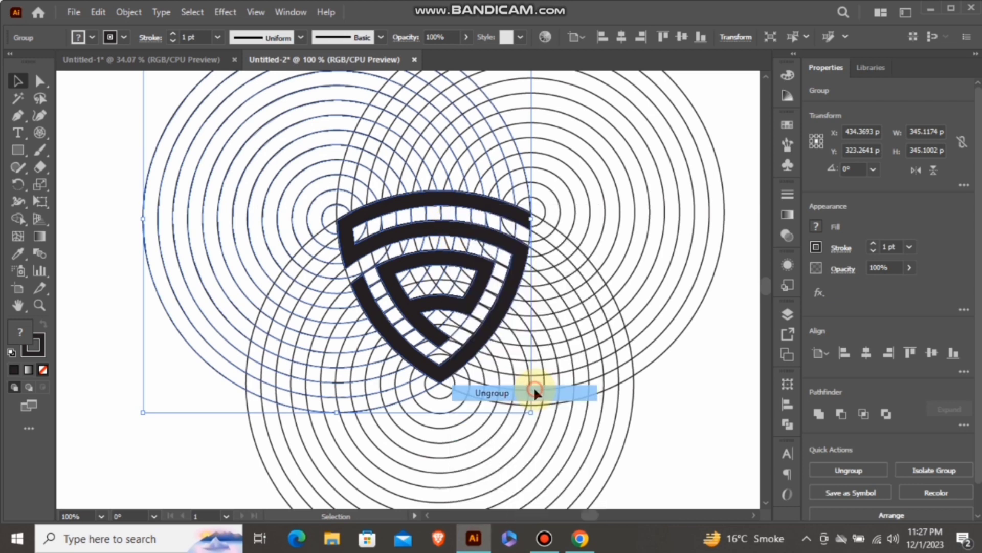
pyautogui.click(685, 389)
pyautogui.rightClick(517, 248)
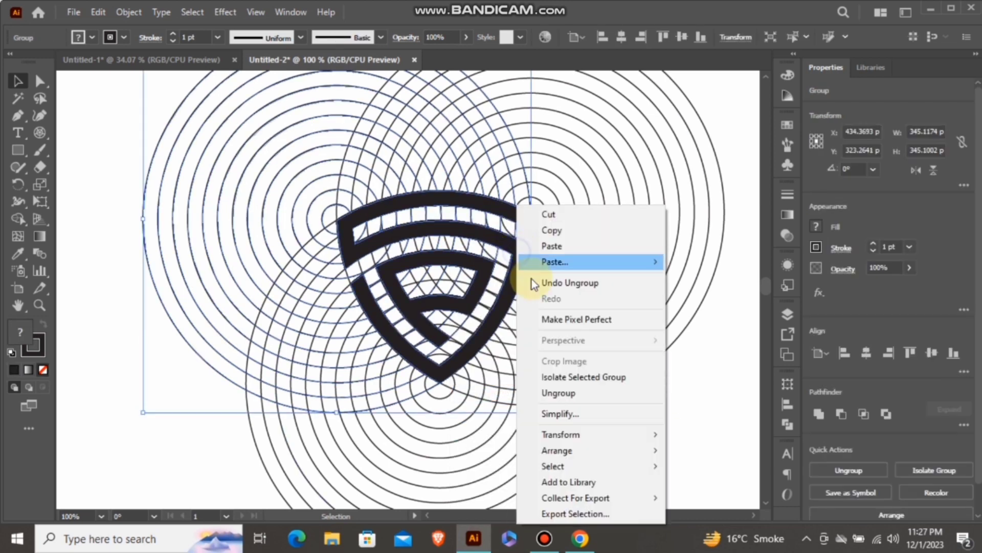
pyautogui.click(579, 397)
pyautogui.click(676, 413)
# - Cut the outer and inner black shield shapes out of the circle grids
pyautogui.click(494, 236)
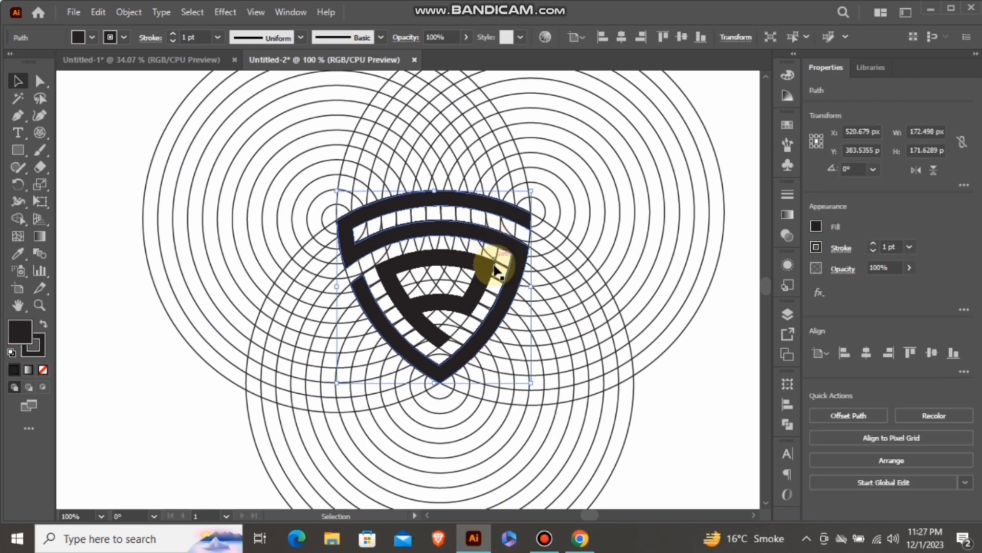
pyautogui.click(494, 268)
pyautogui.keyDown('shift'); pyautogui.click(472, 237); pyautogui.keyUp('shift')
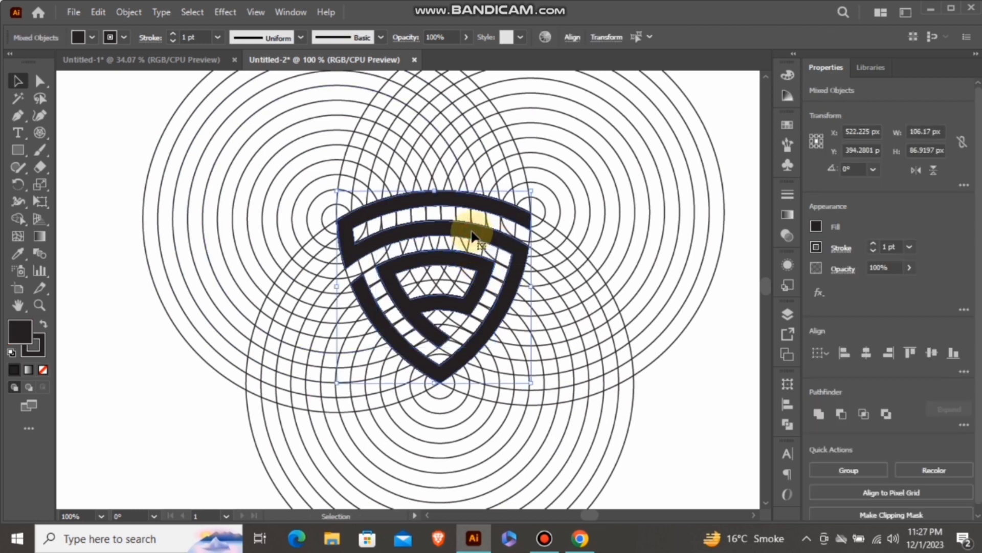
pyautogui.hotkey('ctrl', 'x')
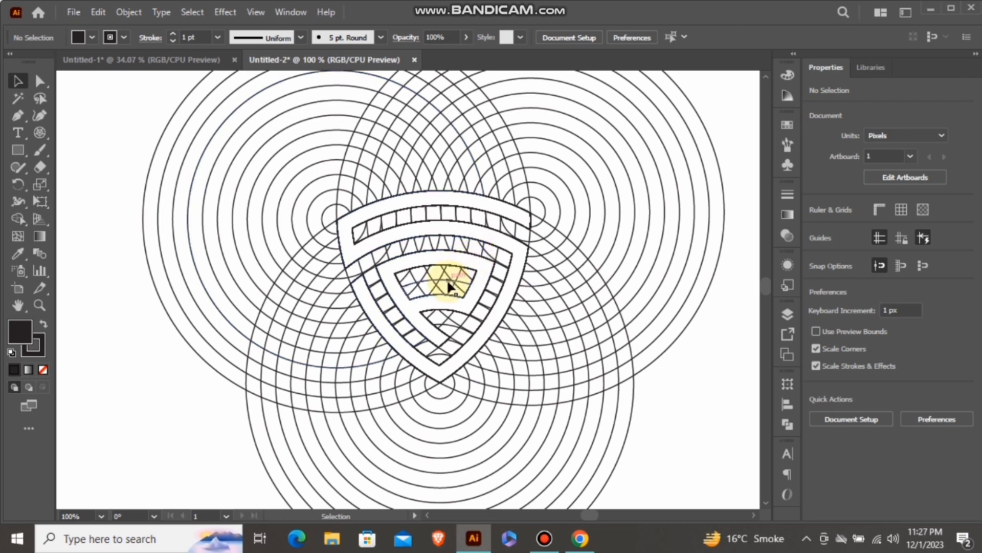
# - Delete all the remaining circle-grid artwork from the artboard
pyautogui.scroll(-1, 450, 281)
pyautogui.moveTo(654, 136); pyautogui.dragTo(263, 451)
pyautogui.hotkey('ctrl', 'x')
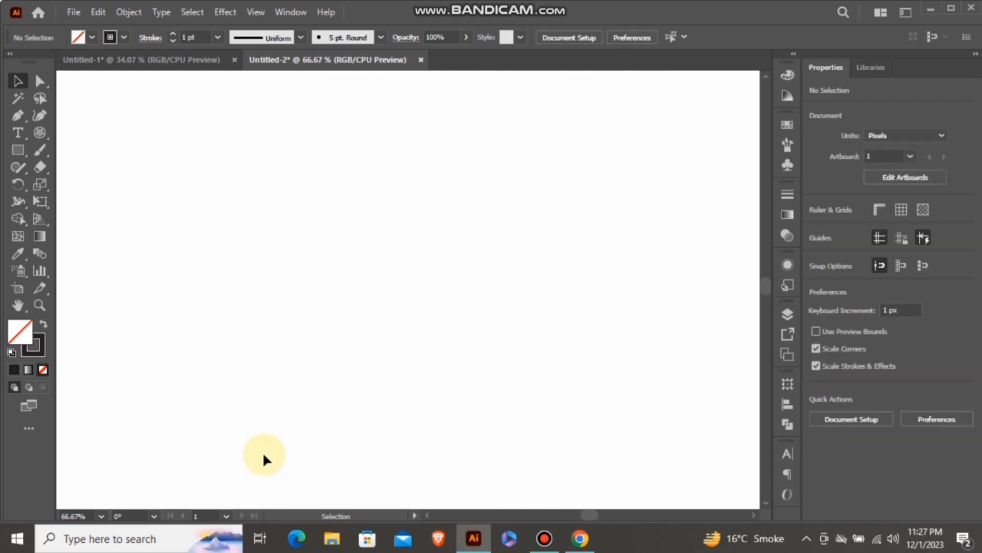
pyautogui.hotkey('ctrl', '0')
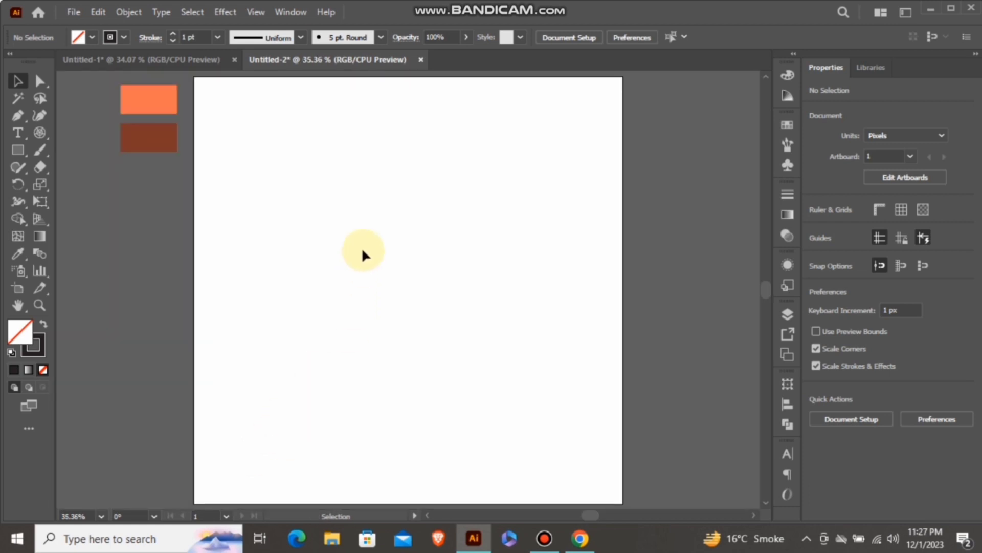
# - Paste the shield shapes at the artboard's center and enlarge them proportionally to about 451 by 449 px
pyautogui.rightClick(363, 252)
pyautogui.click(378, 246)
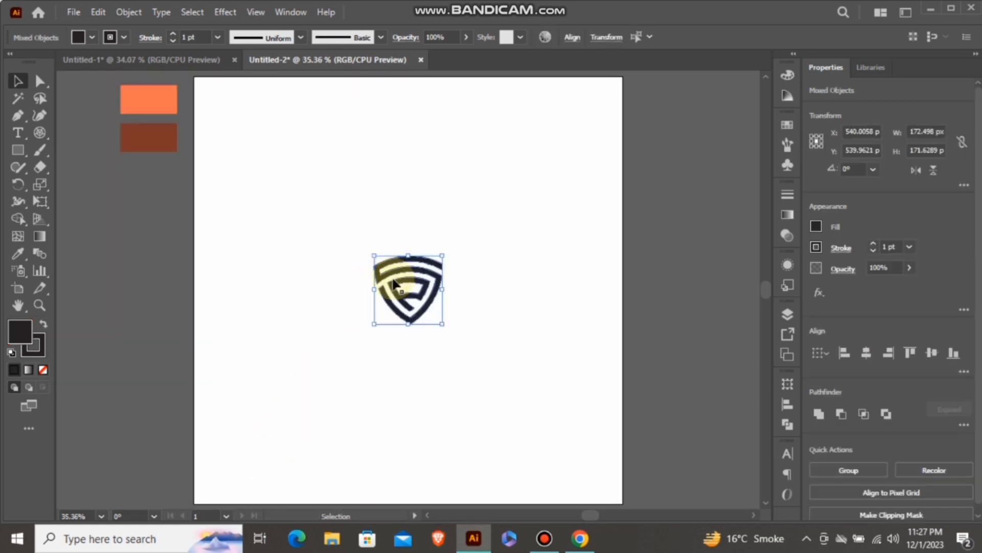
pyautogui.moveTo(443, 326)
pyautogui.mouseDown()
pyautogui.moveTo(498, 390)
pyautogui.moveTo(498, 380)
pyautogui.mouseUp()
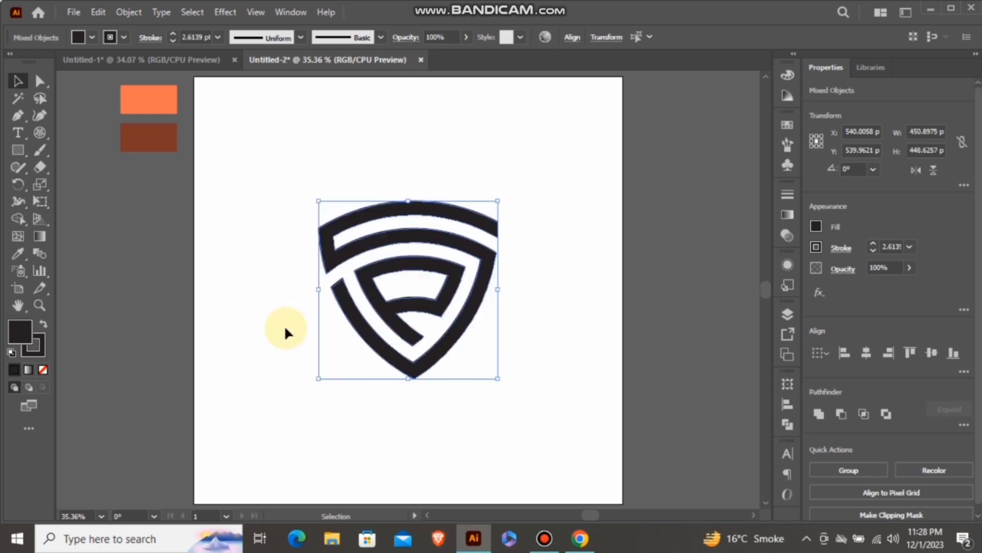
# - Remove the stroke from the shield shapes, keeping only their black fill, and deselect them
pyautogui.click(43, 353)
pyautogui.click(45, 371)
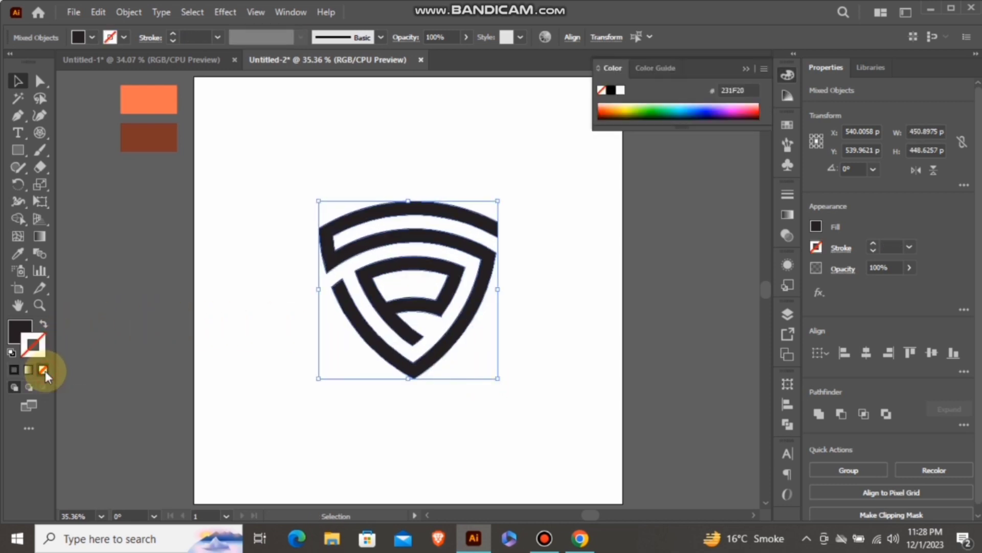
pyautogui.click(20, 330)
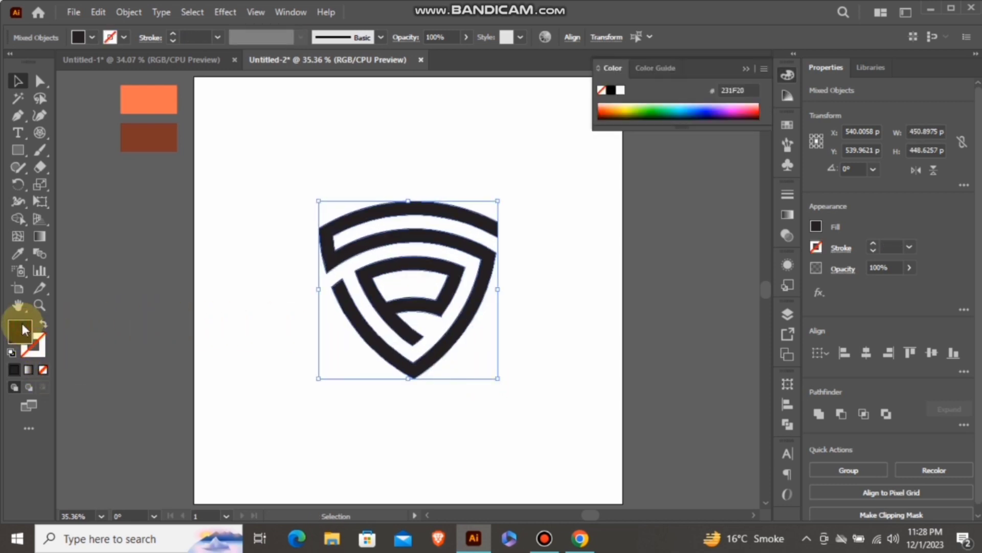
pyautogui.click(747, 67)
pyautogui.click(543, 195)
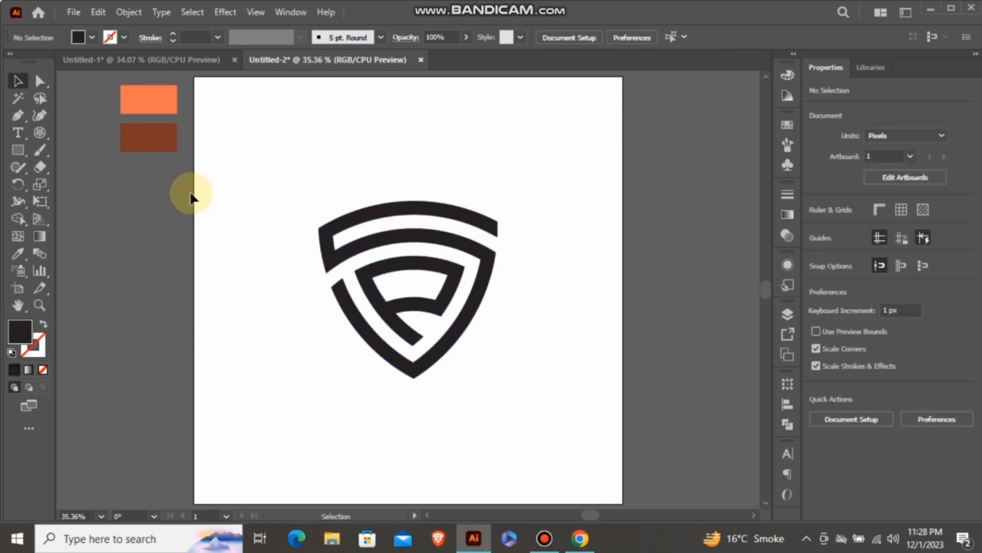
# - Draw a 1080 by 1080 px rectangle covering the whole artboard
pyautogui.click(13, 153)
pyautogui.click(87, 150)
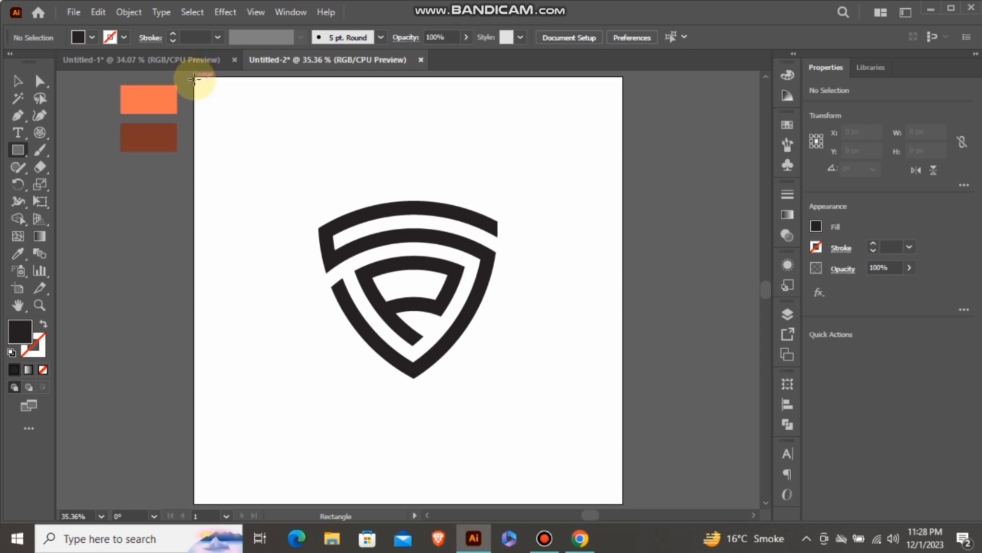
pyautogui.moveTo(195, 78); pyautogui.dragTo(621, 502)
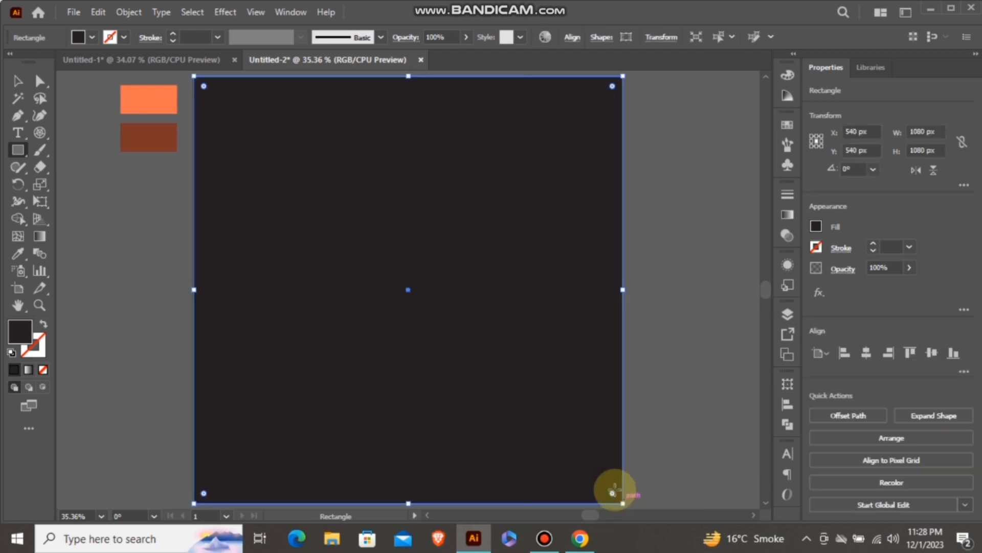
# - Fill the background rectangle with the dark brown sampled from the lower color swatch
pyautogui.click(23, 87)
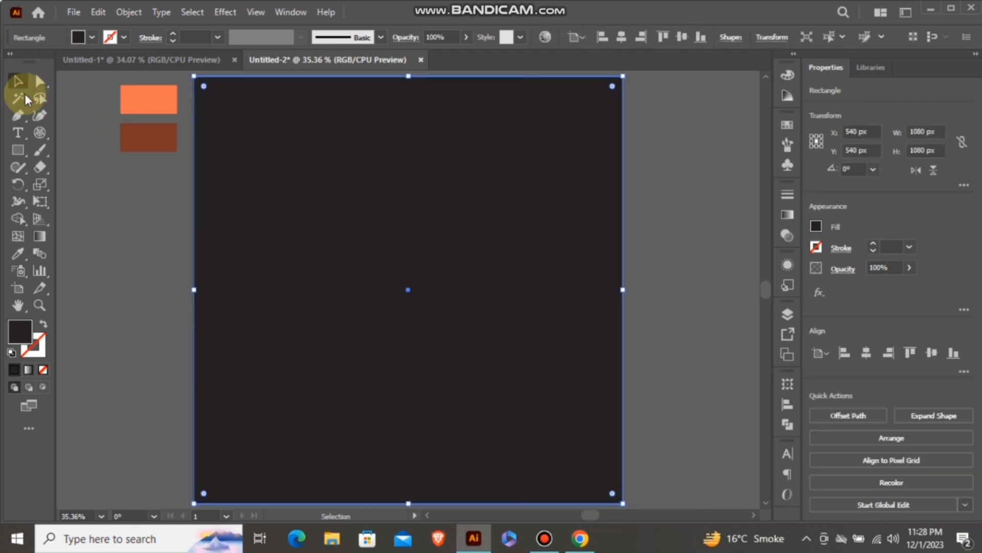
pyautogui.click(23, 256)
pyautogui.click(153, 137)
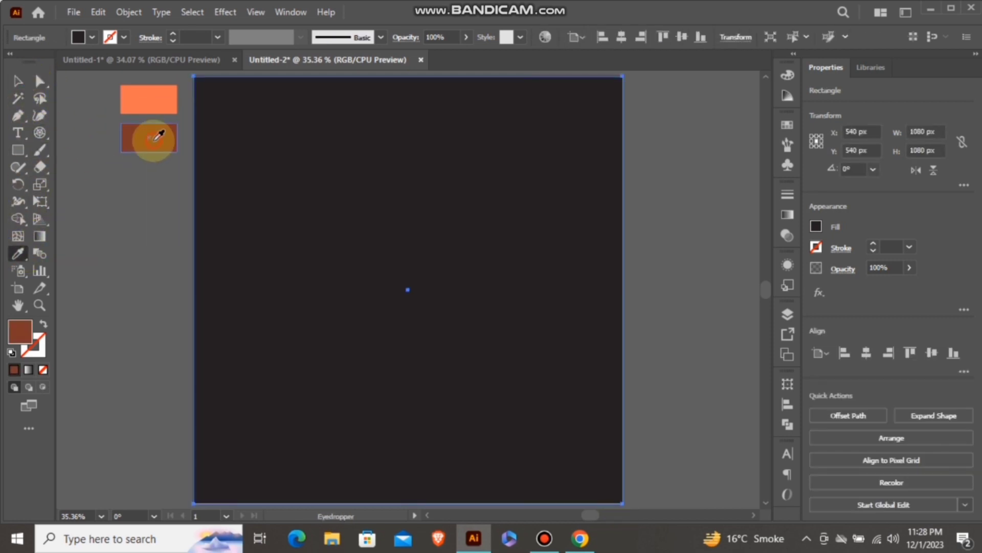
pyautogui.click(26, 84)
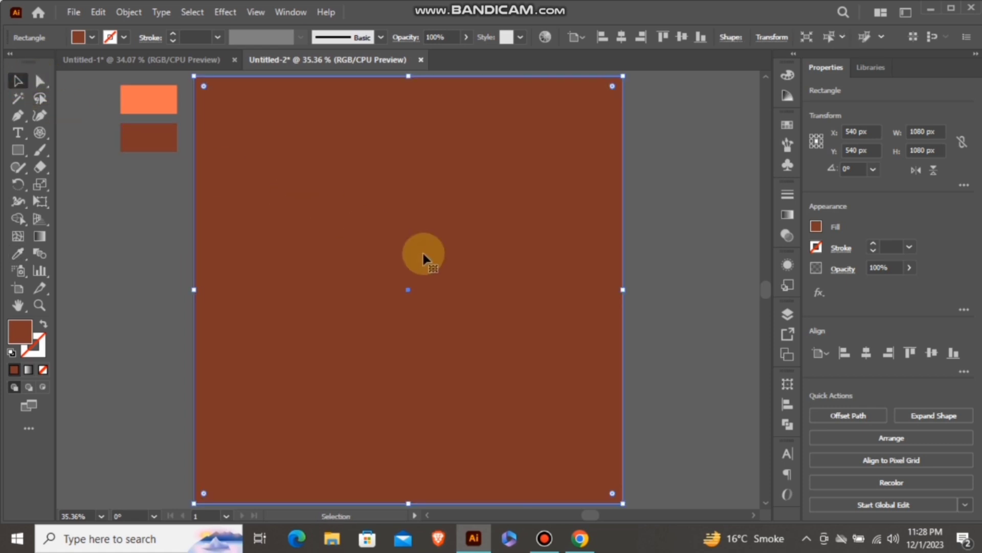
# - Send the brown background rectangle to the back behind the shield and lock it
pyautogui.rightClick(551, 288)
pyautogui.moveTo(684, 451)
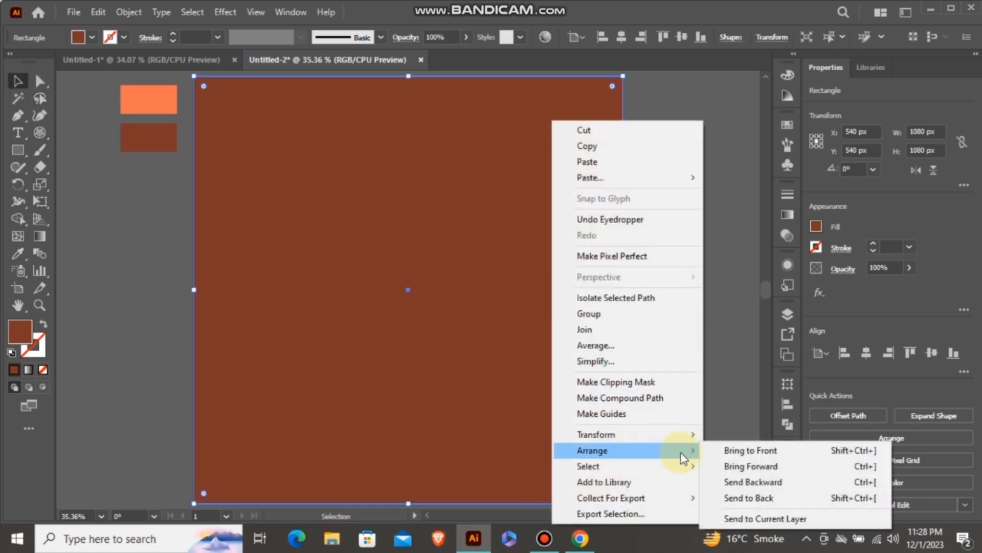
pyautogui.click(731, 497)
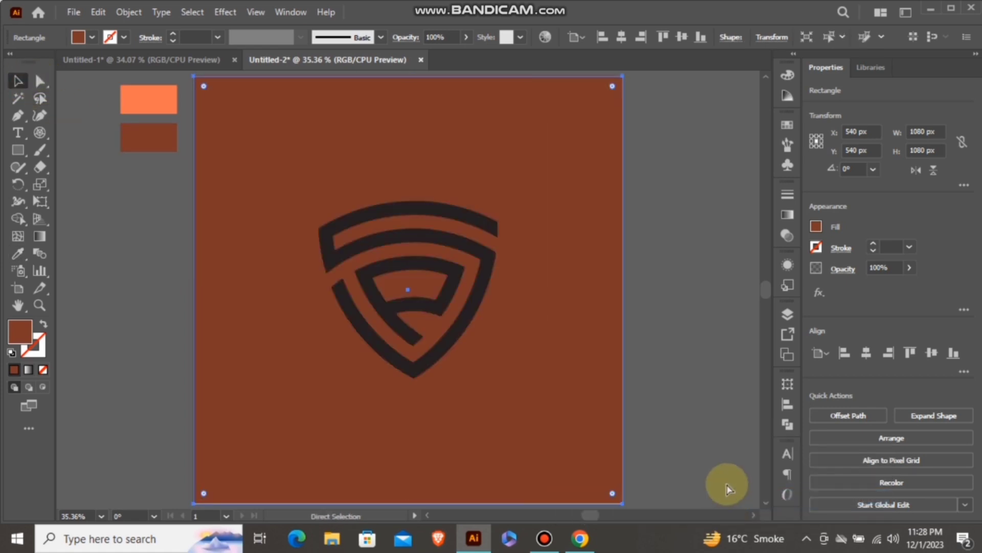
pyautogui.click(725, 480)
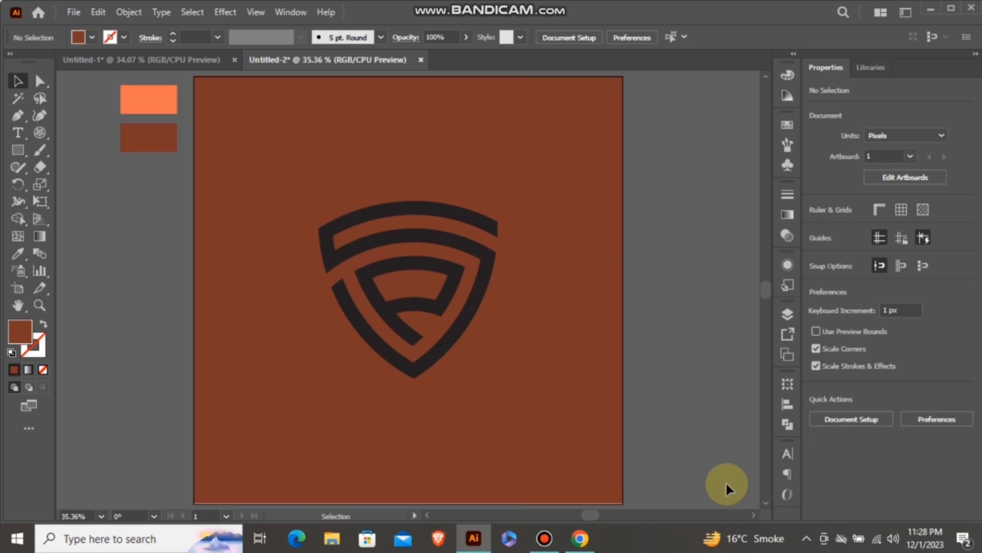
# - Select both black shield shapes and group them
pyautogui.click(448, 246)
pyautogui.rightClick(443, 262)
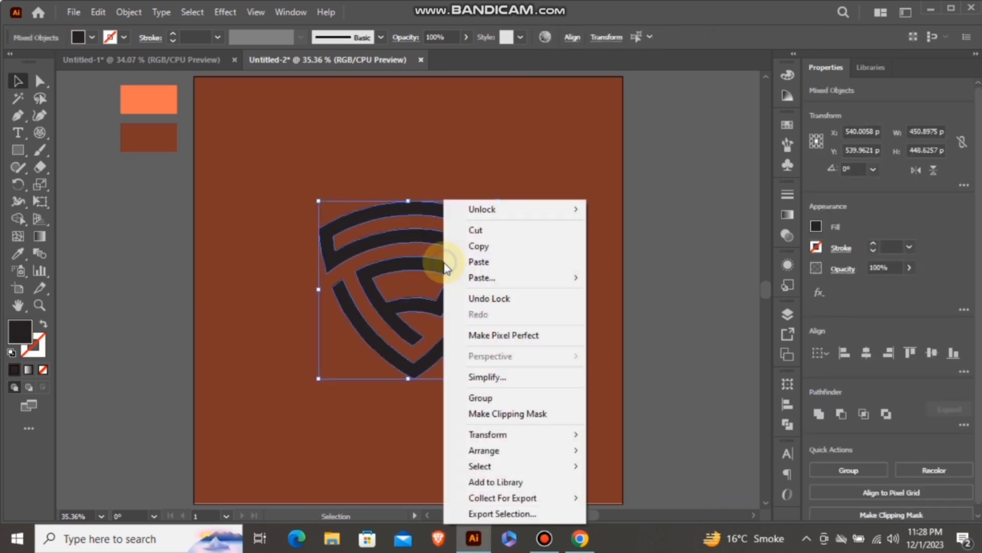
pyautogui.click(493, 394)
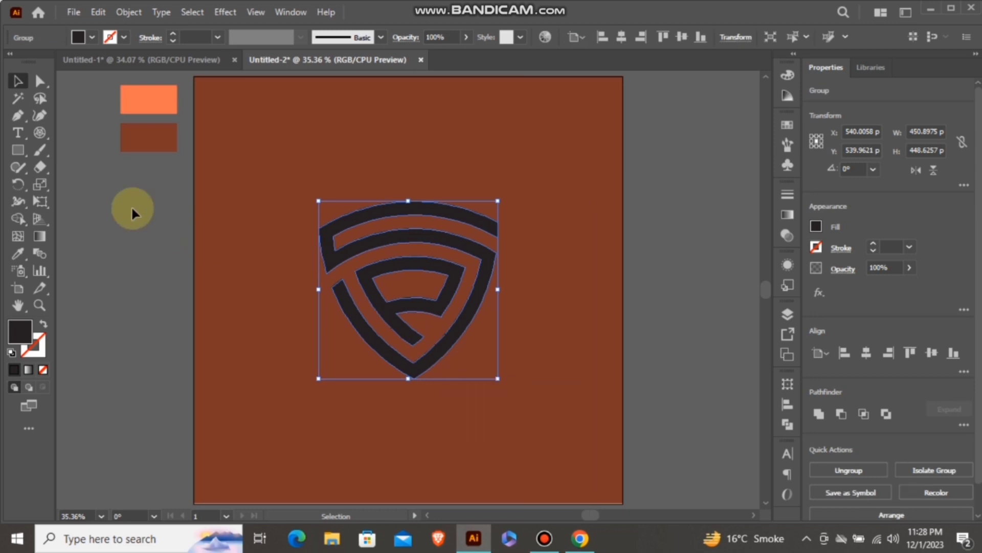
# - Fill the shield group with the orange sampled from the upper swatch and move it up about 160 px
pyautogui.click(23, 252)
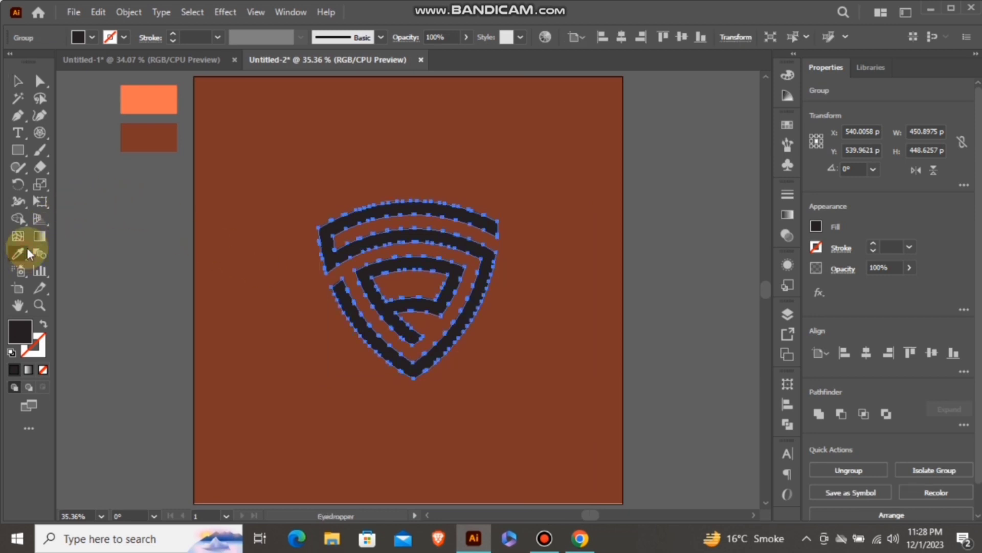
pyautogui.click(151, 96)
pyautogui.click(18, 82)
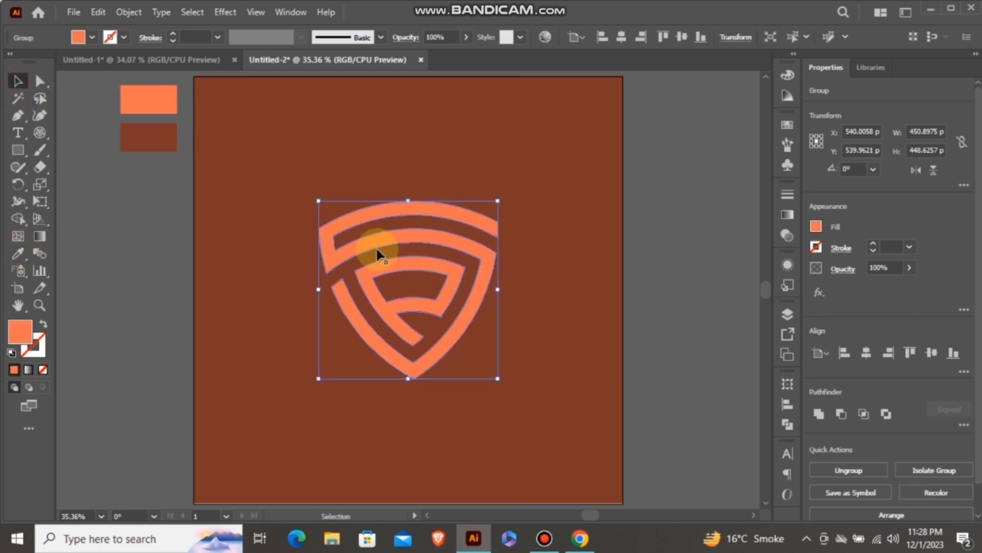
pyautogui.moveTo(412, 258); pyautogui.dragTo(405, 197)
pyautogui.hotkey('ctrl', 'shift', 'a')
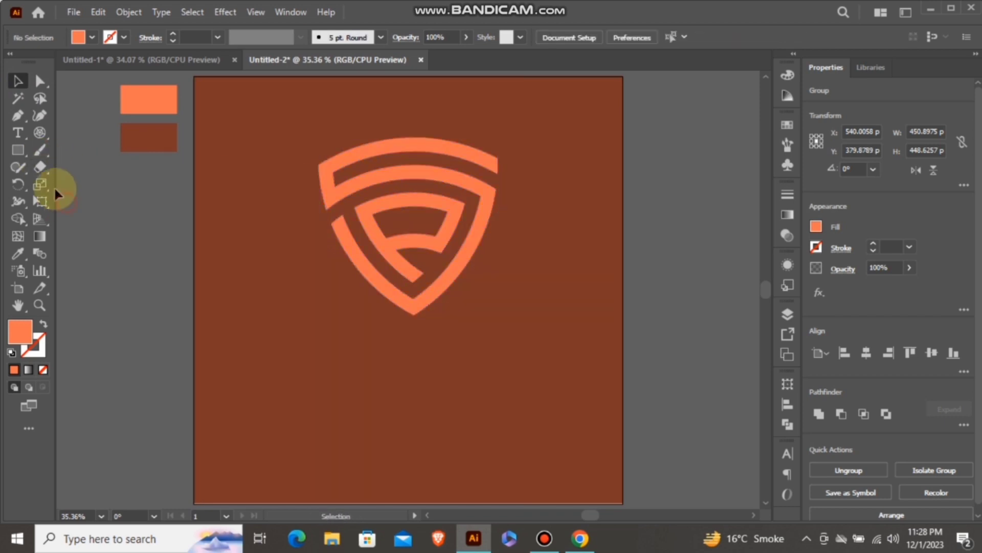
# - Place a point text line beneath the shield and set its font size to 60 pt
pyautogui.click(18, 133)
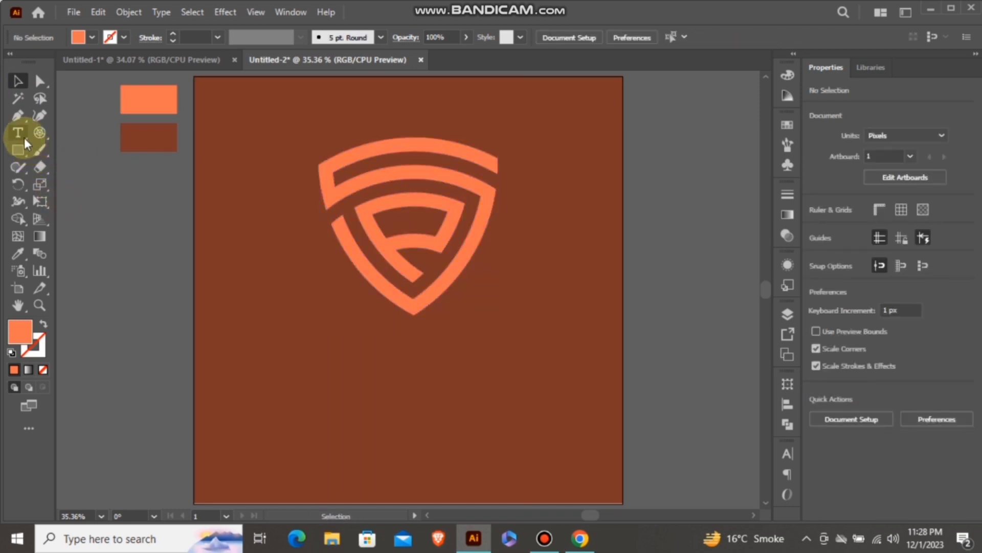
pyautogui.click(334, 377)
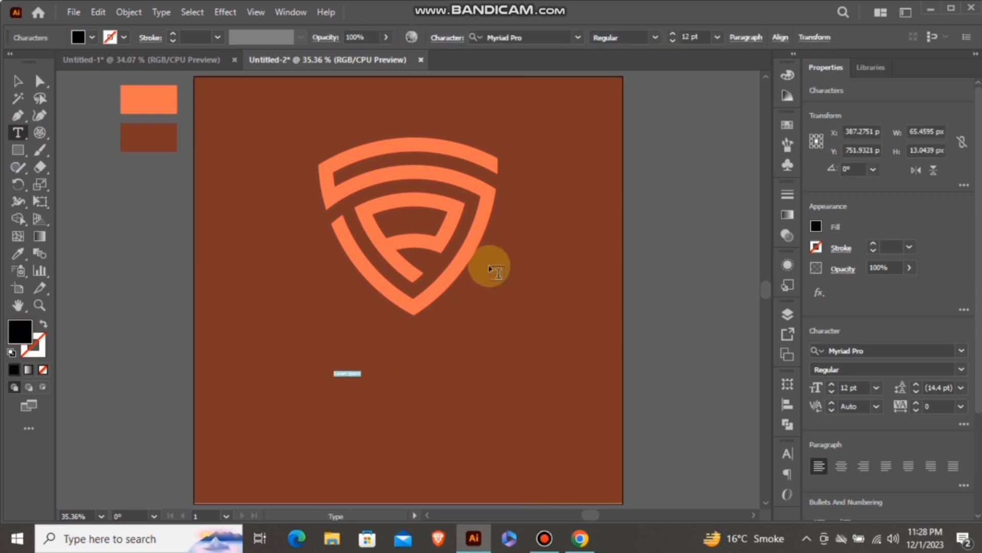
pyautogui.click(716, 38)
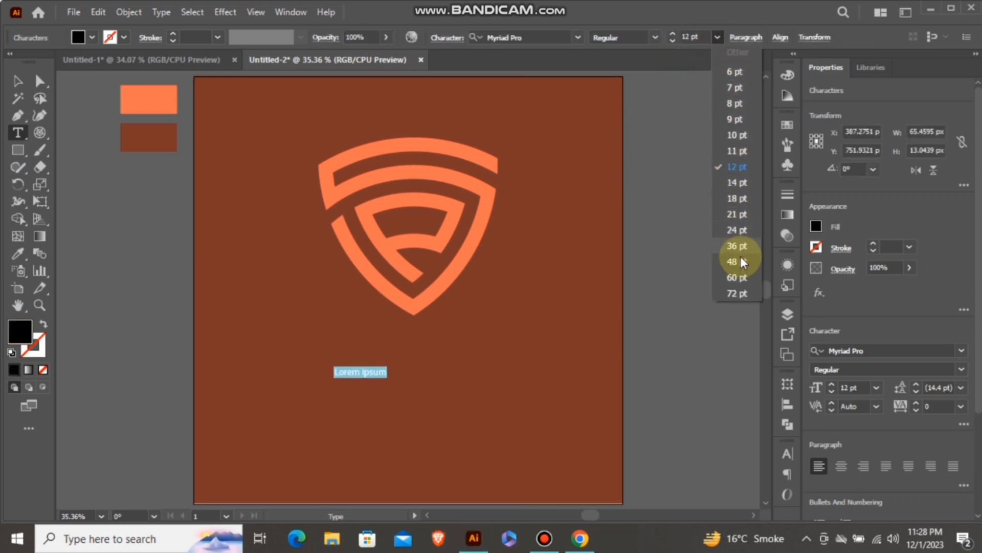
pyautogui.click(745, 280)
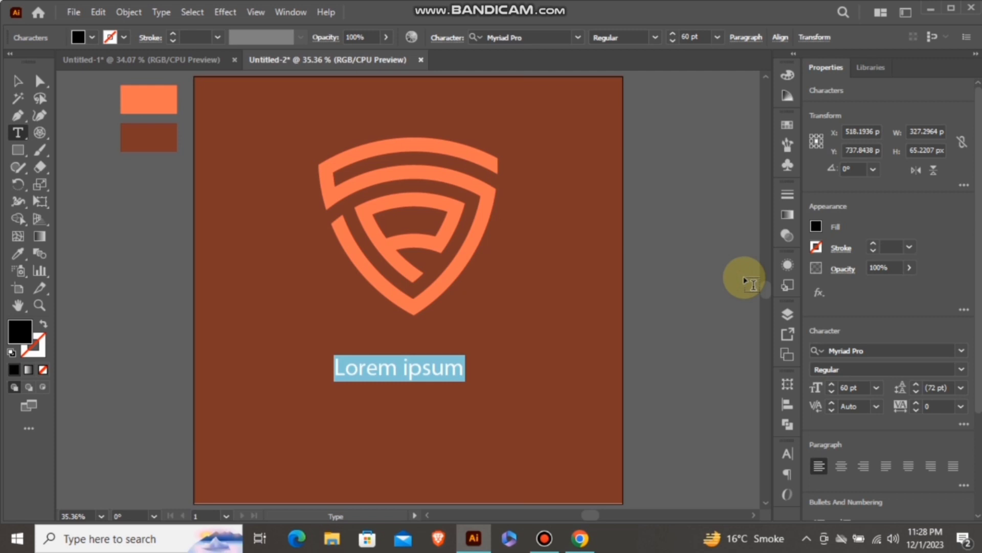
# - Replace the placeholder text with "S + P LOGO" and finish editing the line
pyautogui.press('BackSpace')
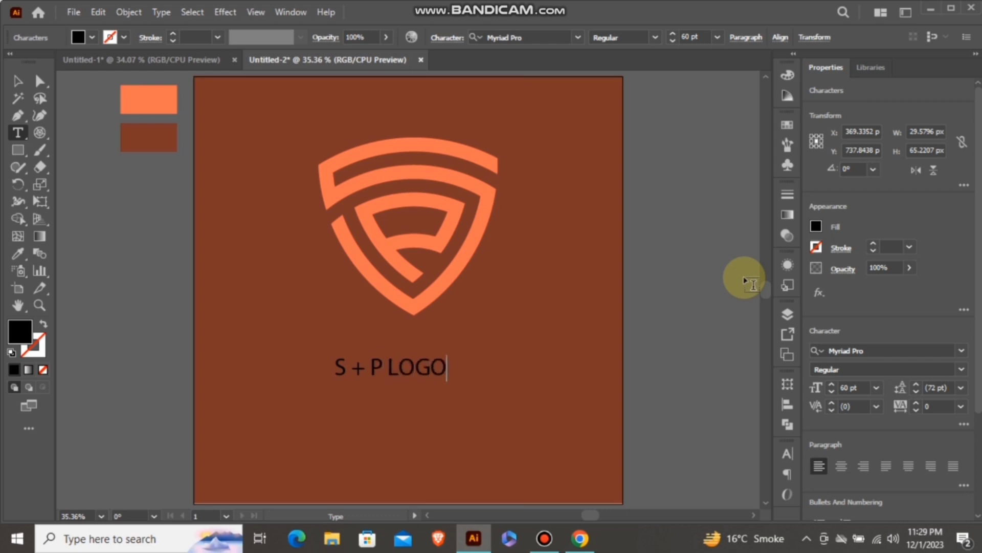
pyautogui.click(18, 81)
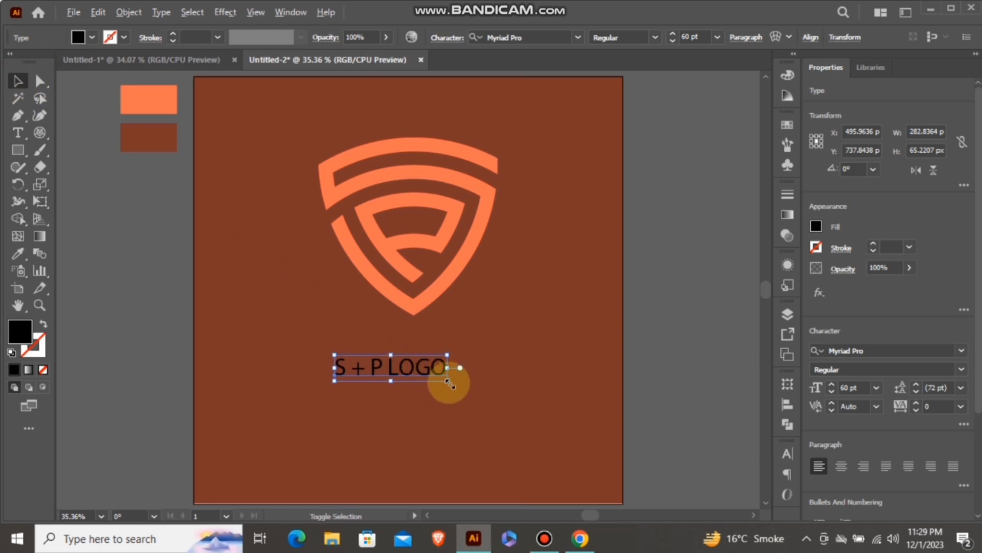
# - Enlarge the text line beneath the shield to about 67 pt and set its font to Bw Modelica Bold
pyautogui.moveTo(449, 383); pyautogui.dragTo(456, 383)
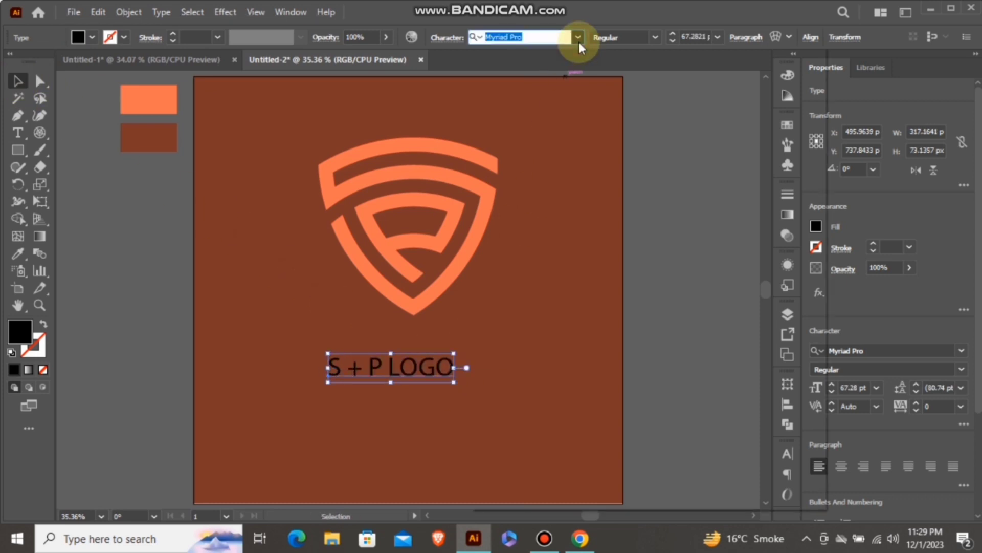
pyautogui.click(578, 41)
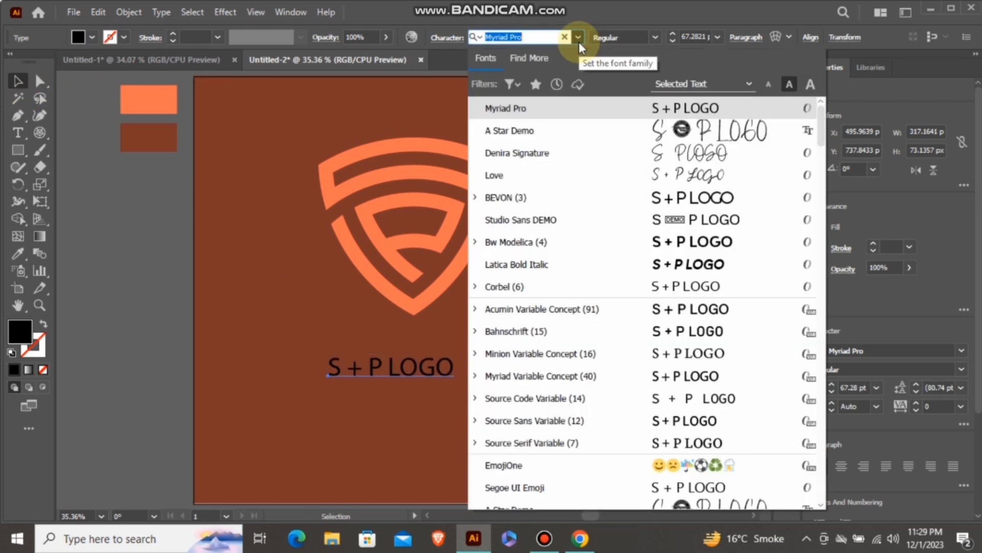
pyautogui.click(659, 240)
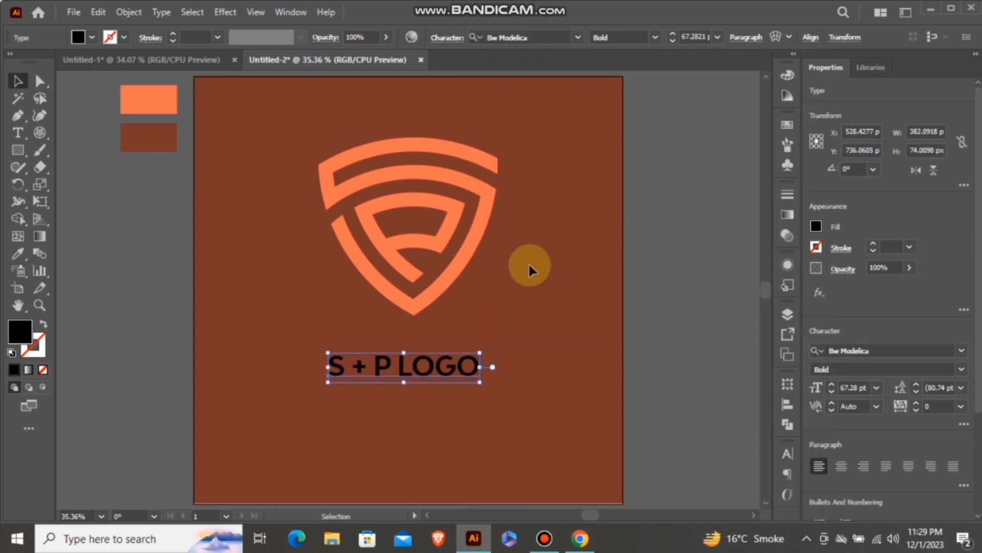
# - Align the text line and the shield on their horizontal centers
pyautogui.keyDown('shift'); pyautogui.click(439, 292); pyautogui.keyUp('shift')
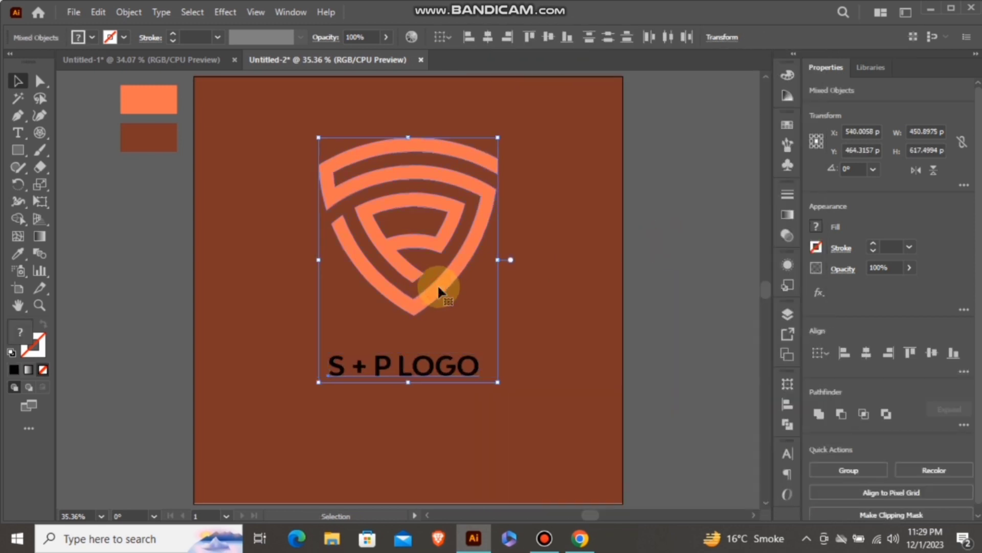
pyautogui.click(866, 354)
pyautogui.click(655, 283)
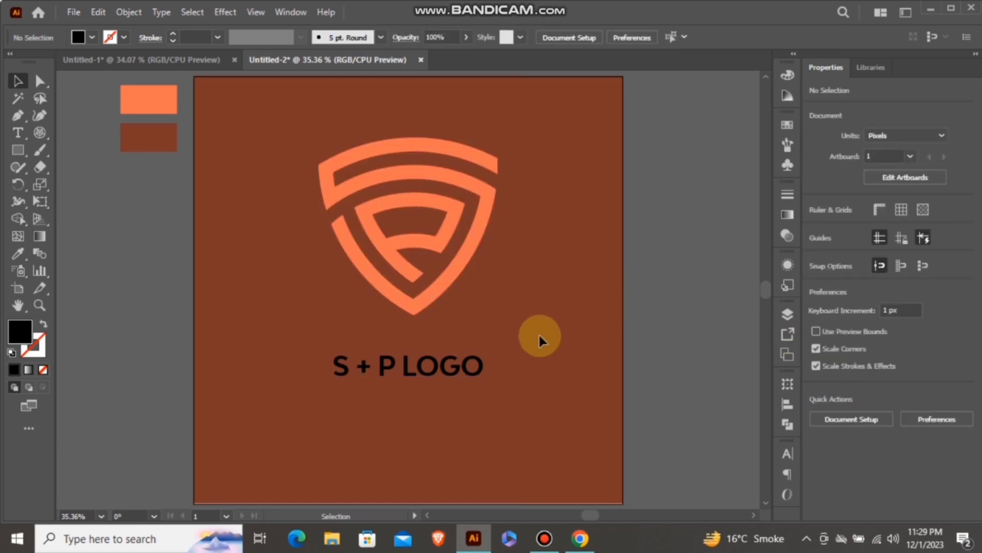
# - Convert the S + P LOGO text to outlines and fill it with the orange sampled from the upper swatch
pyautogui.click(458, 374)
pyautogui.rightClick(457, 372)
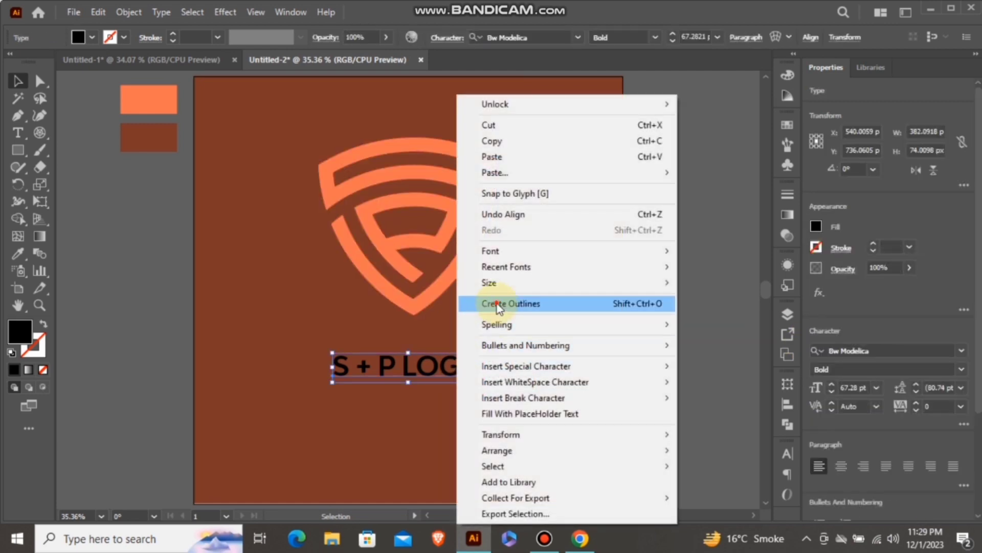
pyautogui.click(496, 304)
pyautogui.click(18, 252)
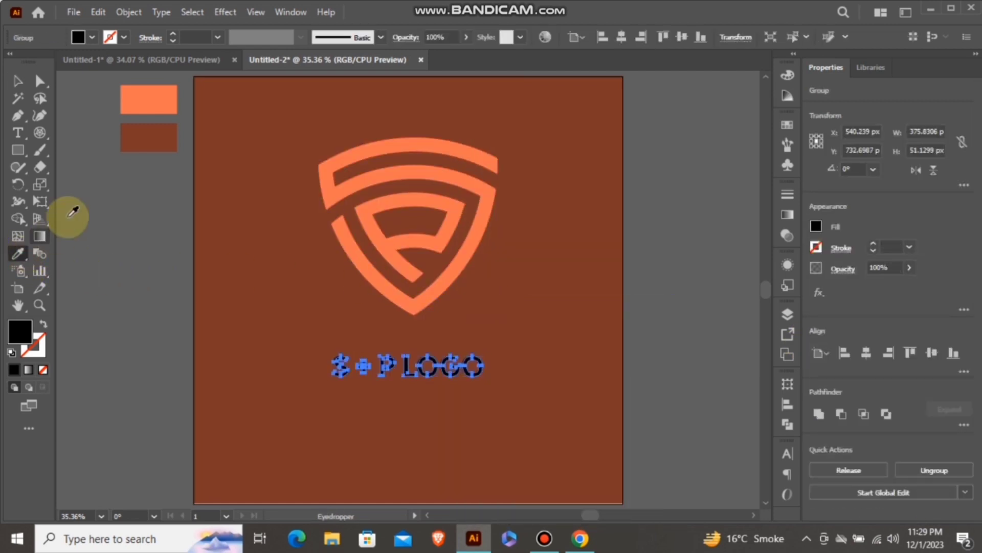
pyautogui.click(138, 100)
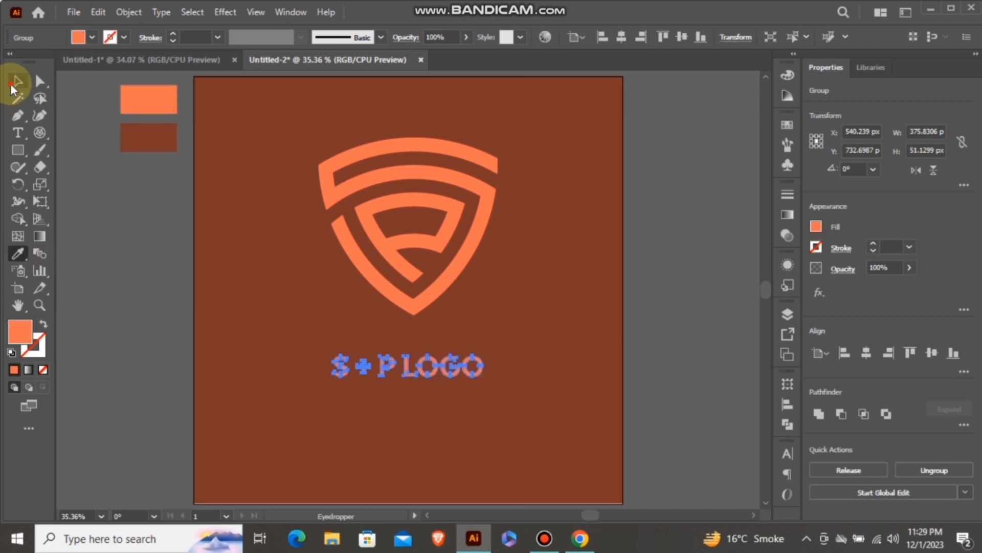
pyautogui.click(17, 82)
pyautogui.click(115, 220)
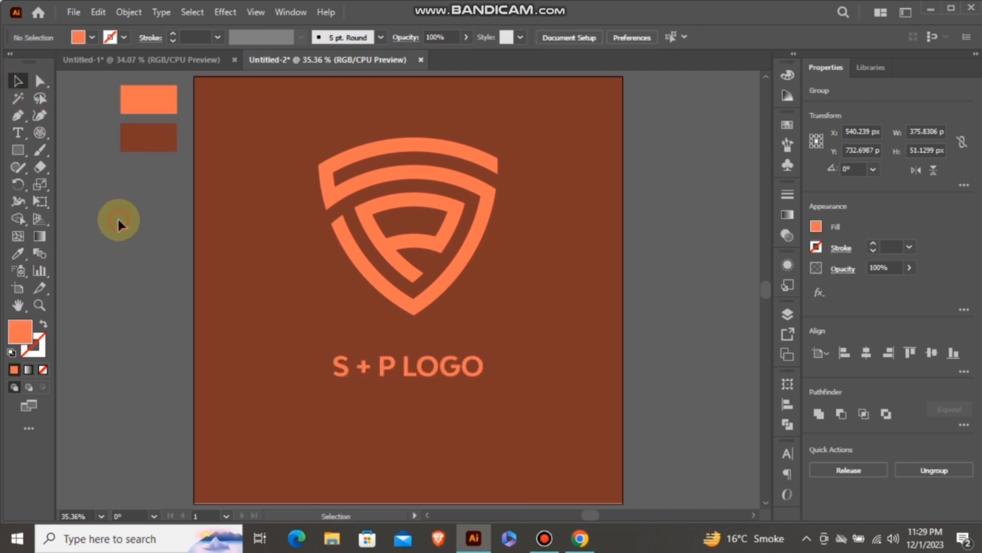
# - Select the shield together with the outlined text and group them
pyautogui.click(443, 294)
pyautogui.keyDown('shift'); pyautogui.click(438, 375); pyautogui.keyUp('shift')
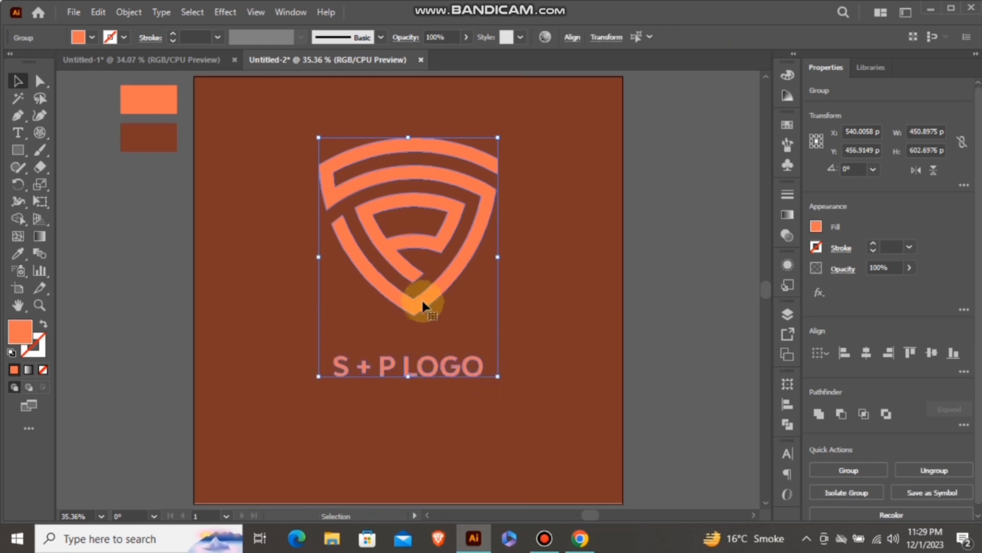
pyautogui.rightClick(423, 302)
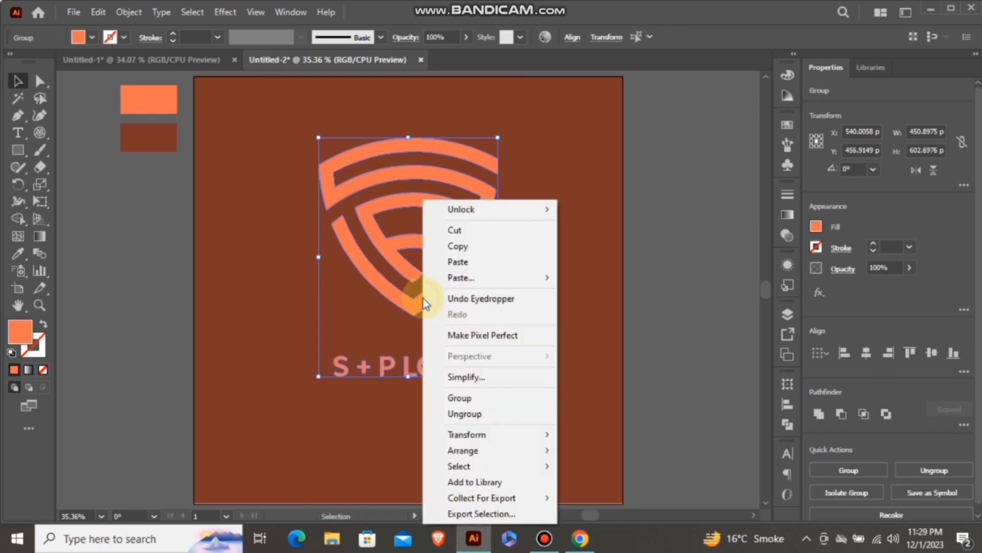
pyautogui.click(475, 397)
# - Scale the logo group up proportionally to about 564 px wide and center it on the artboard
pyautogui.moveTo(496, 378); pyautogui.dragTo(520, 406)
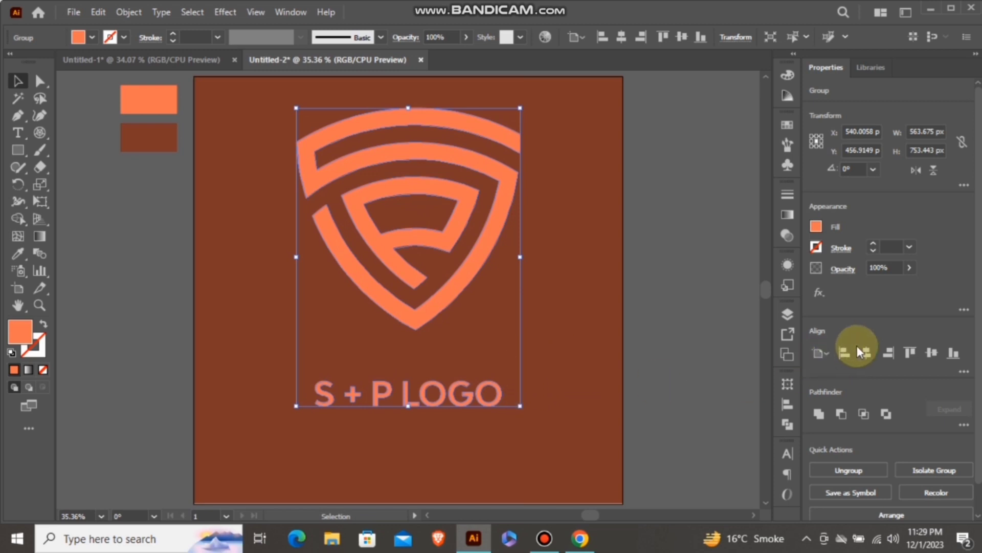
pyautogui.click(933, 353)
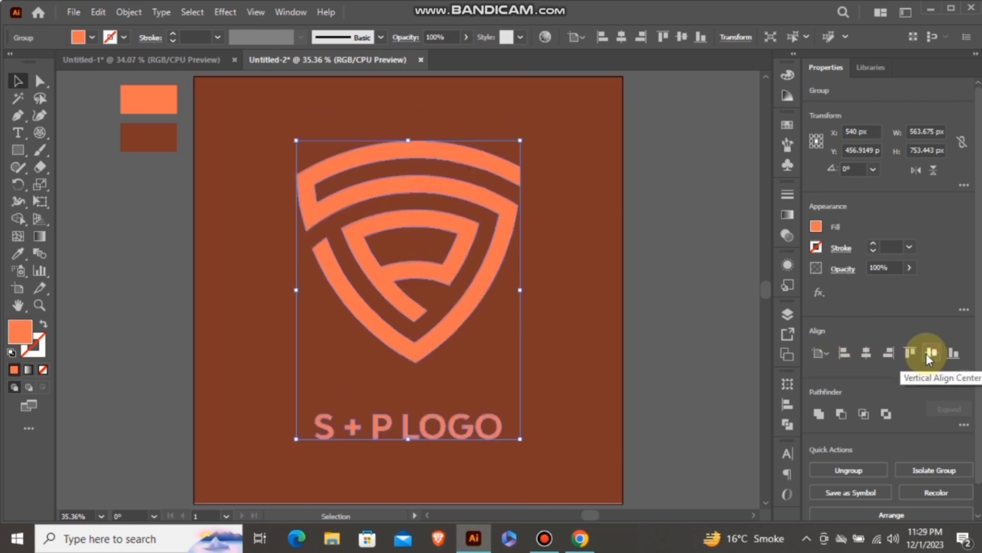
pyautogui.click(542, 281)
# - Ungroup the logo so that the shield and the text line can be moved separately
pyautogui.rightClick(461, 289)
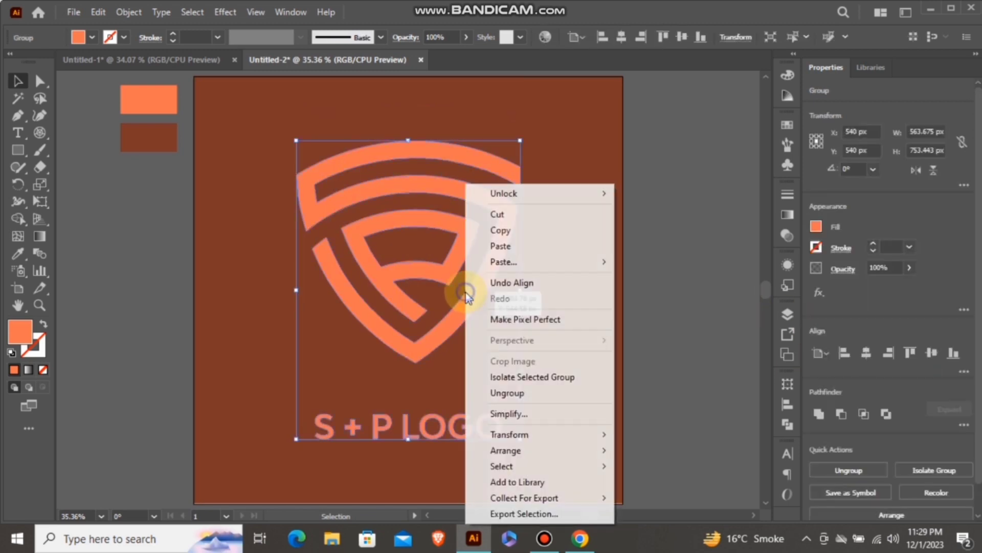
pyautogui.click(522, 392)
pyautogui.click(500, 414)
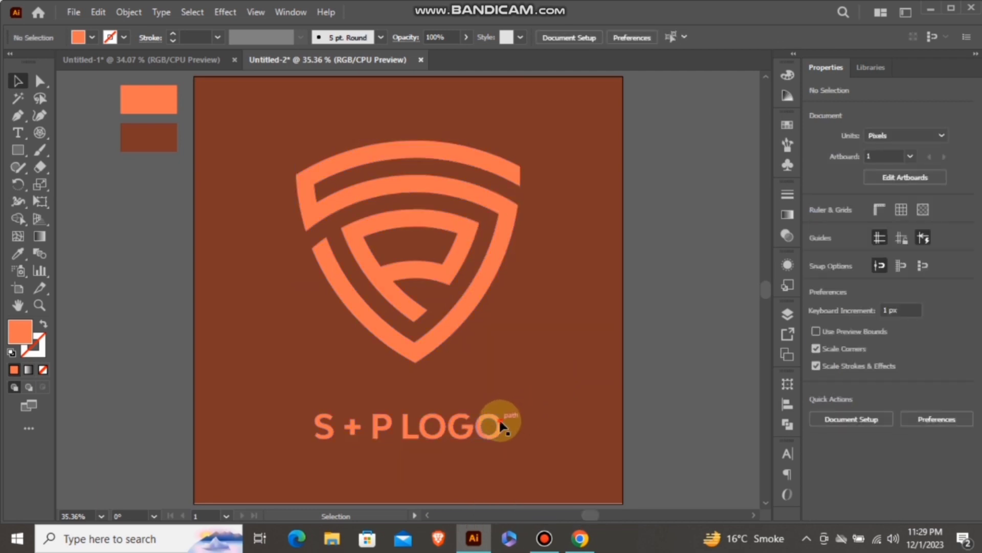
# - Move the S + P LOGO text up about 44 px, closer to the shield
pyautogui.click(500, 424)
pyautogui.press('Up')
pyautogui.press('Up')
pyautogui.press('Up')
pyautogui.press('Up')
pyautogui.press('Up')
pyautogui.press('Up')
pyautogui.press('Up')
pyautogui.press('Up')
pyautogui.press('Up')
pyautogui.press('Up')
pyautogui.press('Up')
pyautogui.press('Up')
pyautogui.press('Up')
pyautogui.press('Up')
pyautogui.press('Up')
pyautogui.press('Up')
pyautogui.press('Up')
pyautogui.press('Up')
pyautogui.press('Up')
pyautogui.press('Up')
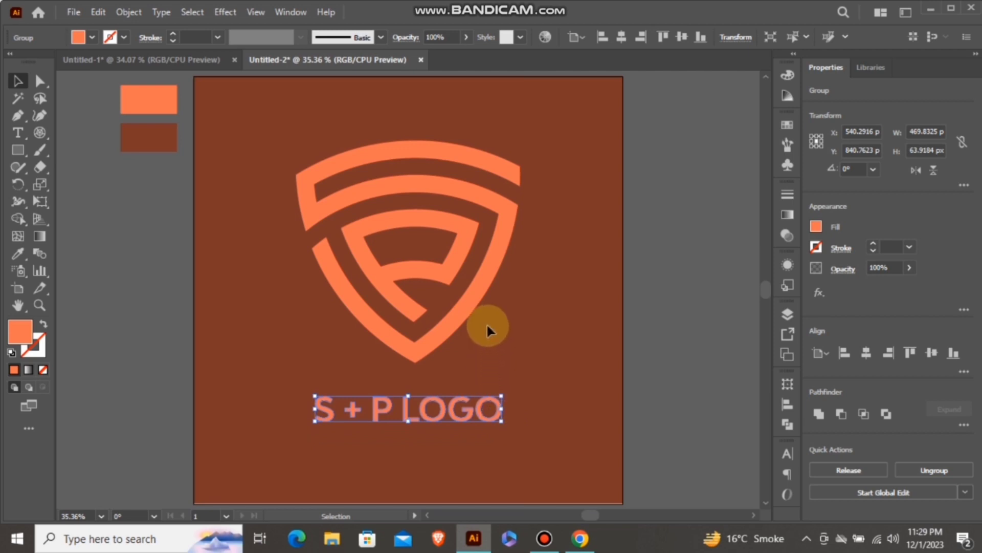
# - Apply a Drop Shadow to the text in Multiply mode with 75% opacity, 7 px X and Y offsets and 5 px blur
pyautogui.click(224, 12)
pyautogui.moveTo(353, 175)
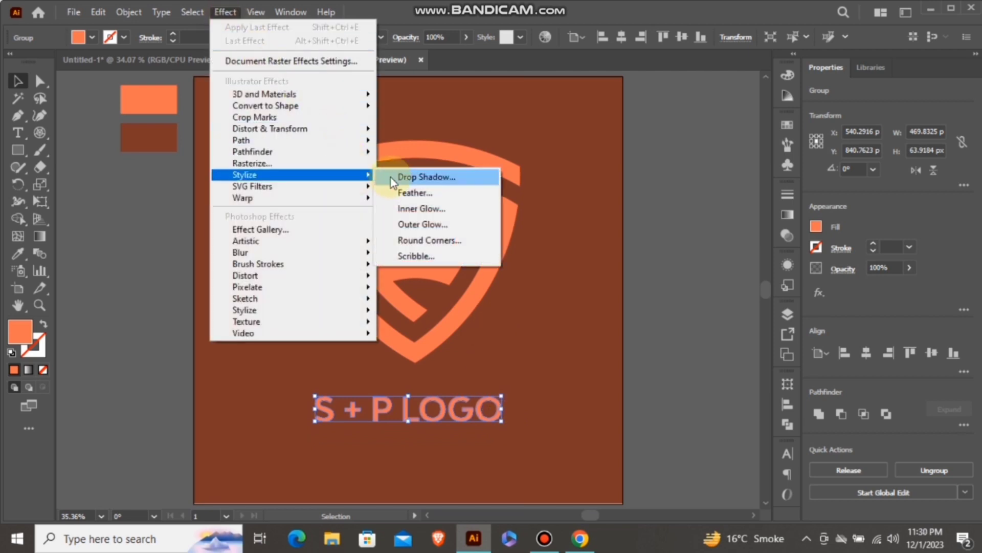
pyautogui.click(409, 177)
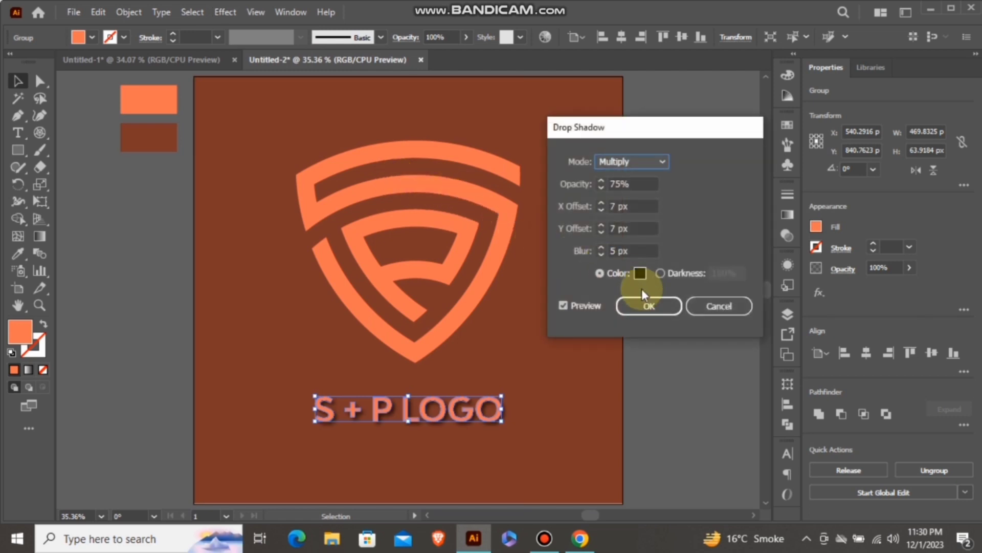
pyautogui.click(648, 305)
pyautogui.click(639, 292)
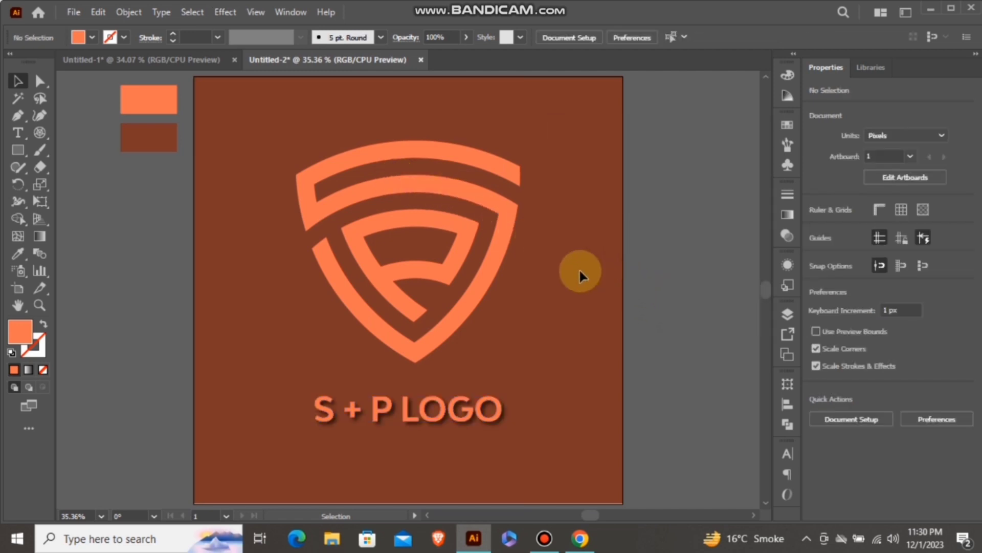
# - Apply a Drop Shadow effect to the shield group
pyautogui.click(502, 258)
pyautogui.click(224, 12)
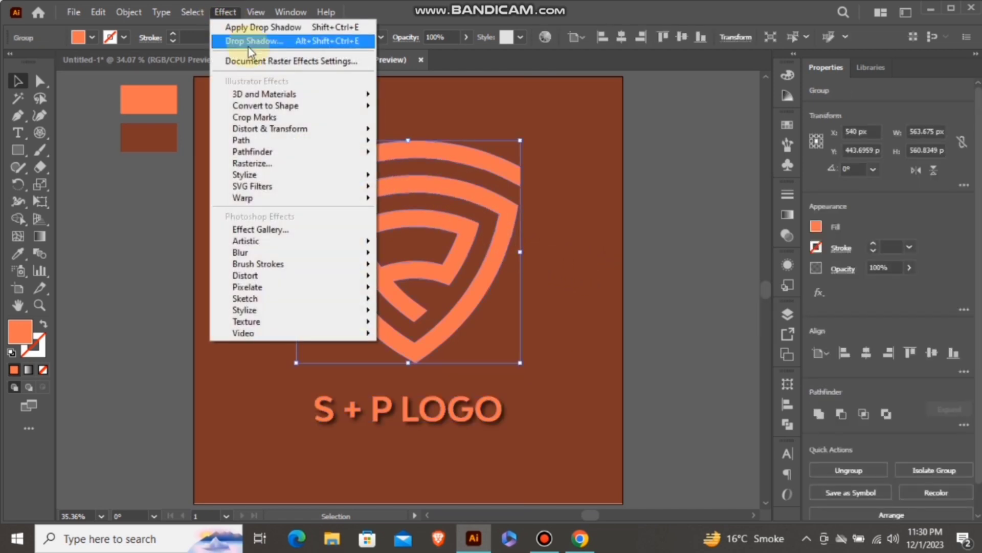
pyautogui.moveTo(358, 175)
pyautogui.click(394, 177)
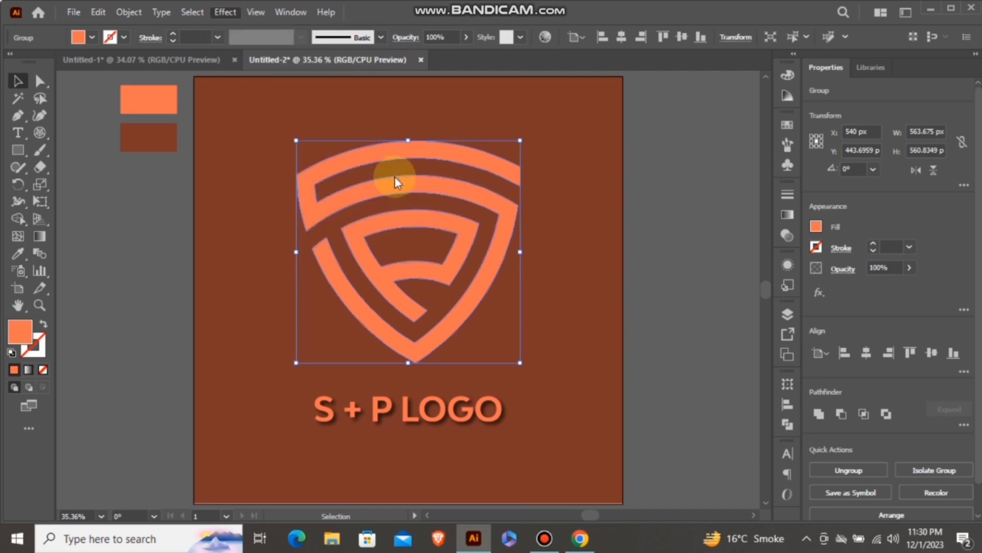
pyautogui.click(646, 305)
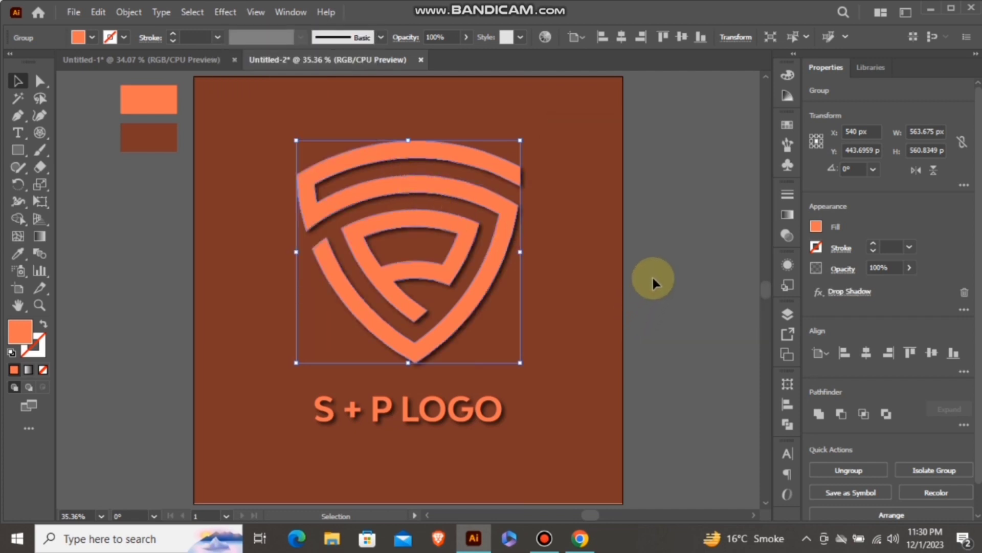
pyautogui.click(653, 283)
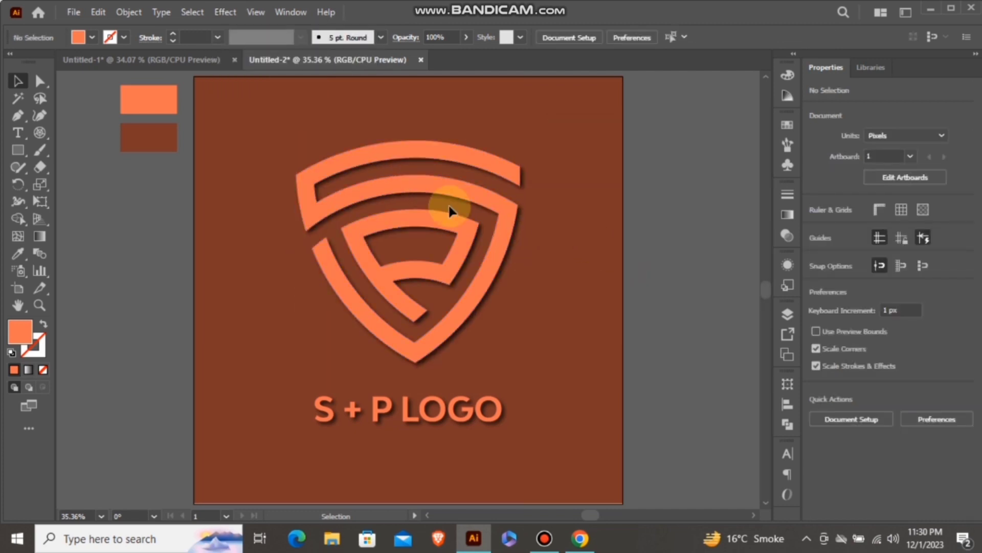
# - Delete the color swatch rectangles beside the artboard
pyautogui.click(159, 150)
pyautogui.press('Delete')
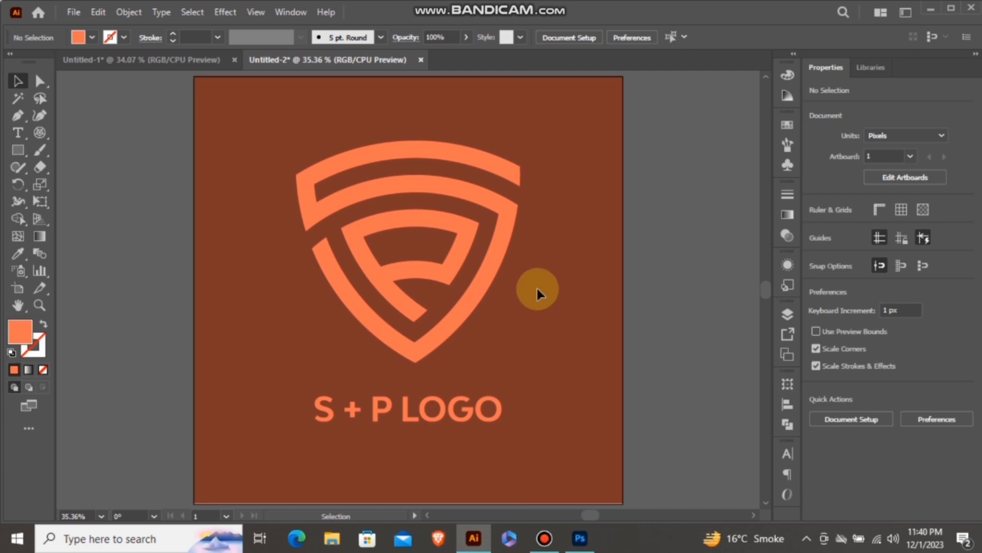
# - Copy the orange shield group to the clipboard
pyautogui.click(486, 274)
pyautogui.rightClick(488, 274)
pyautogui.click(527, 230)
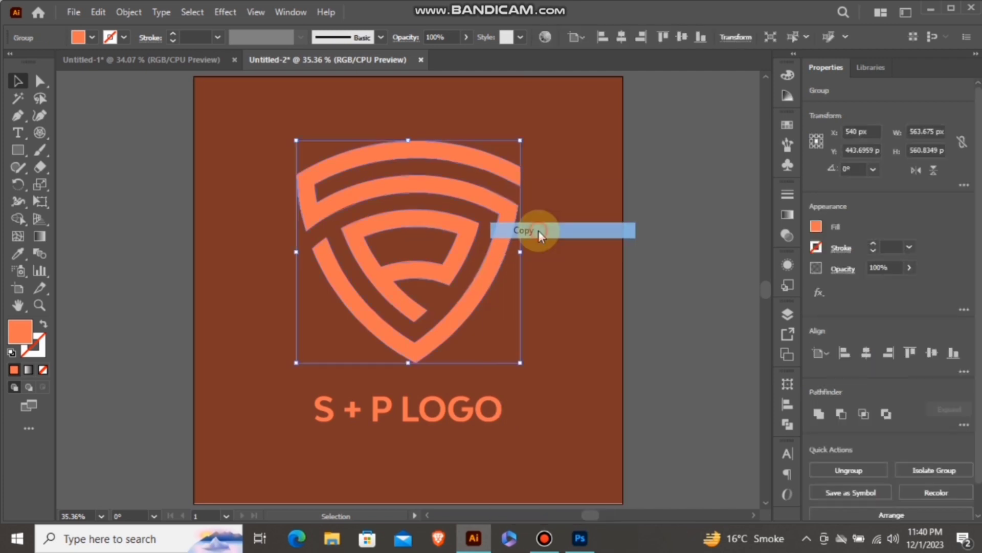
# - Switch to the desktop's 3D metallic logo mockup folder and open its stone wall mockup PSD in Photoshop
pyautogui.click(930, 8)
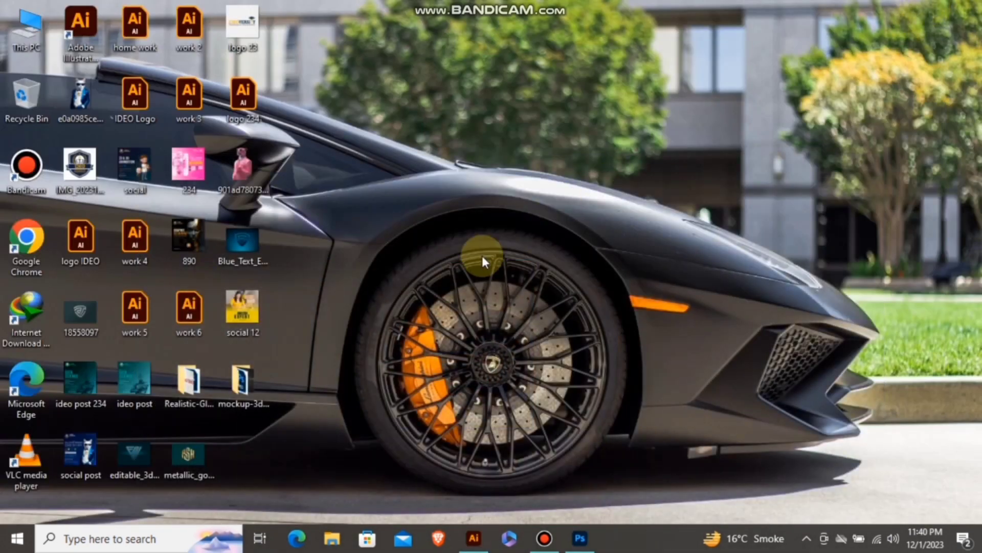
pyautogui.doubleClick(262, 375)
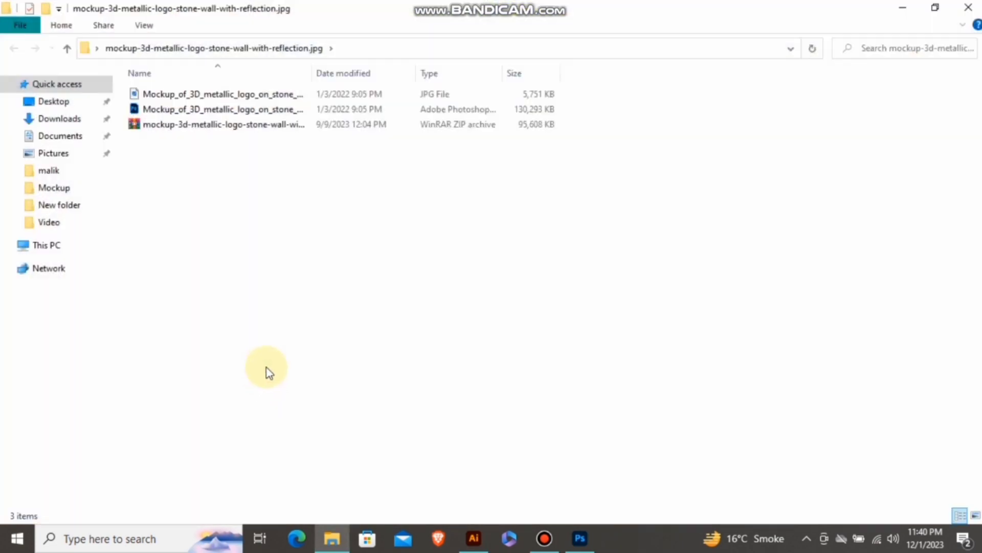
pyautogui.doubleClick(328, 108)
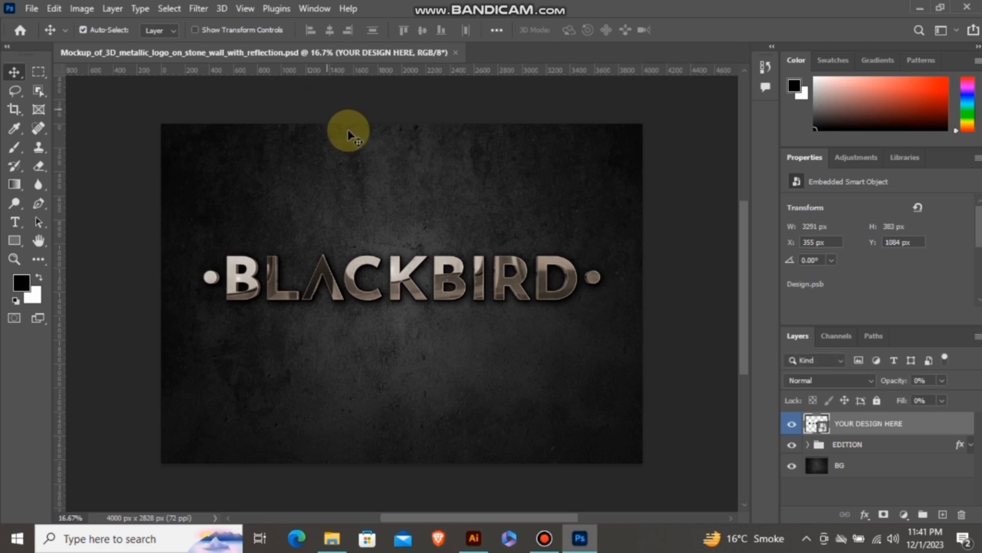
# - Open the contents of the YOUR DESIGN HERE smart object and hide the Capa 1 layer
pyautogui.doubleClick(825, 428)
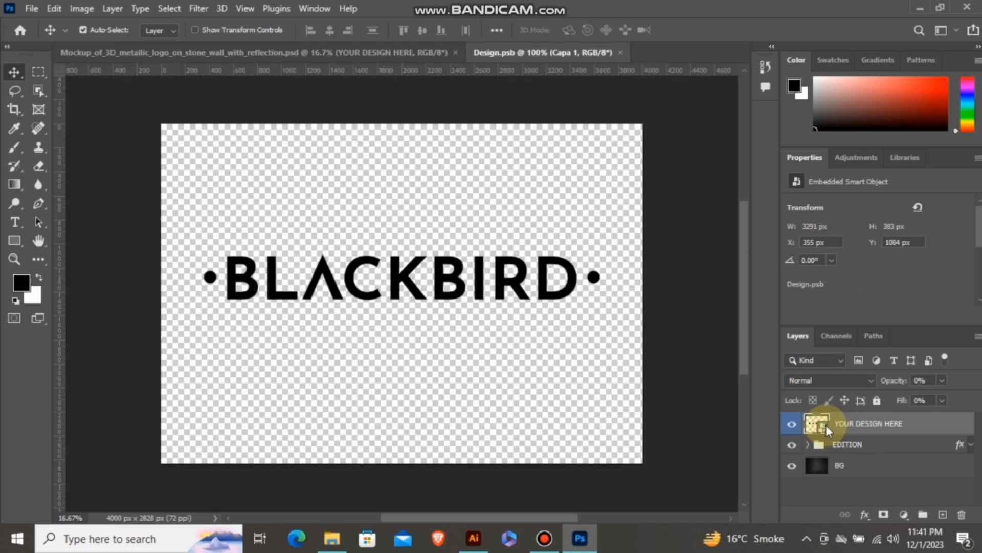
pyautogui.click(793, 425)
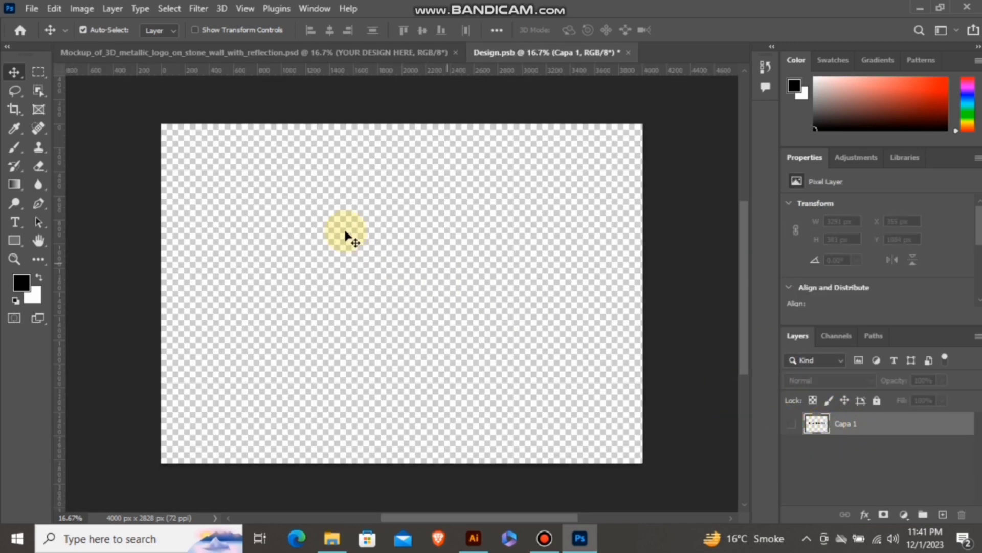
# - Paste the copied shield into Design.psb as a smart object
pyautogui.click(54, 8)
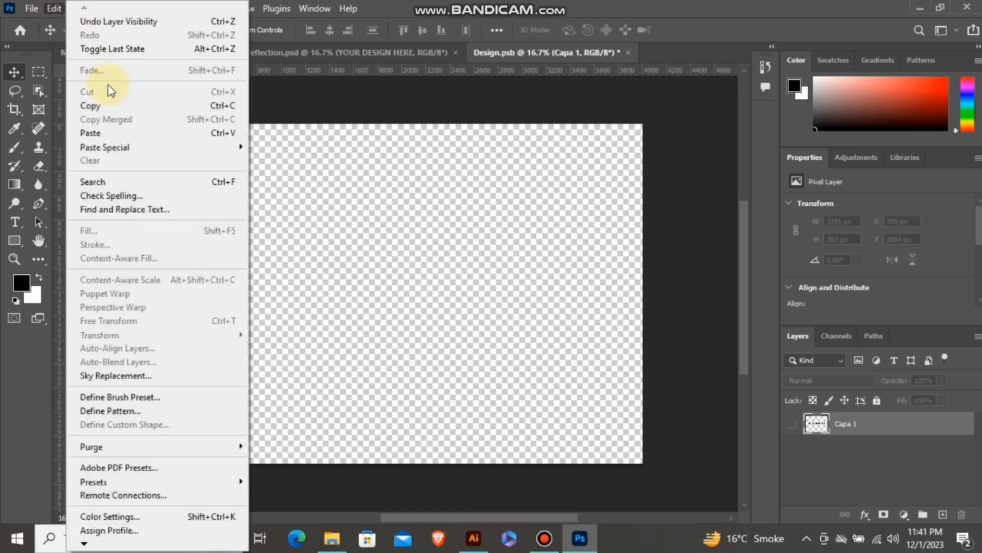
pyautogui.click(193, 134)
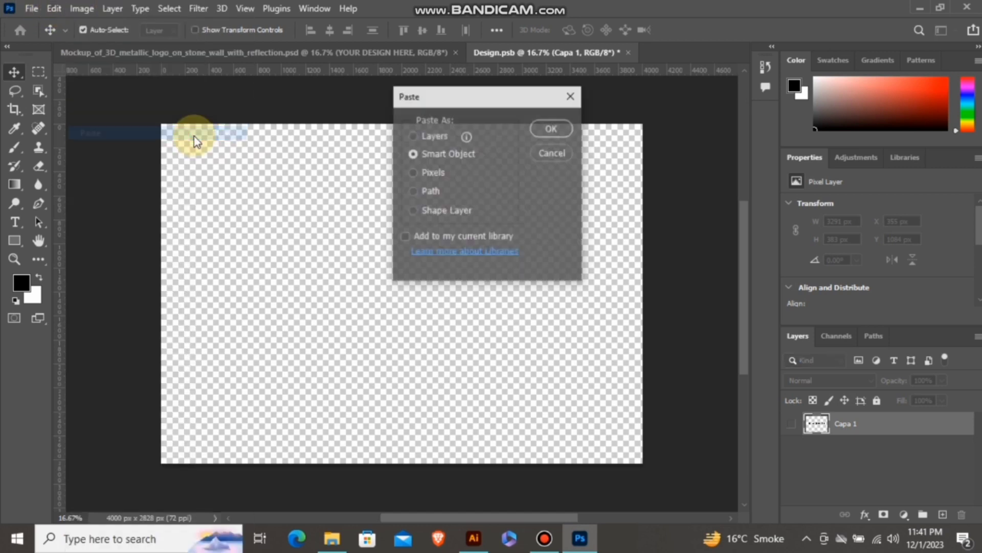
pyautogui.click(551, 134)
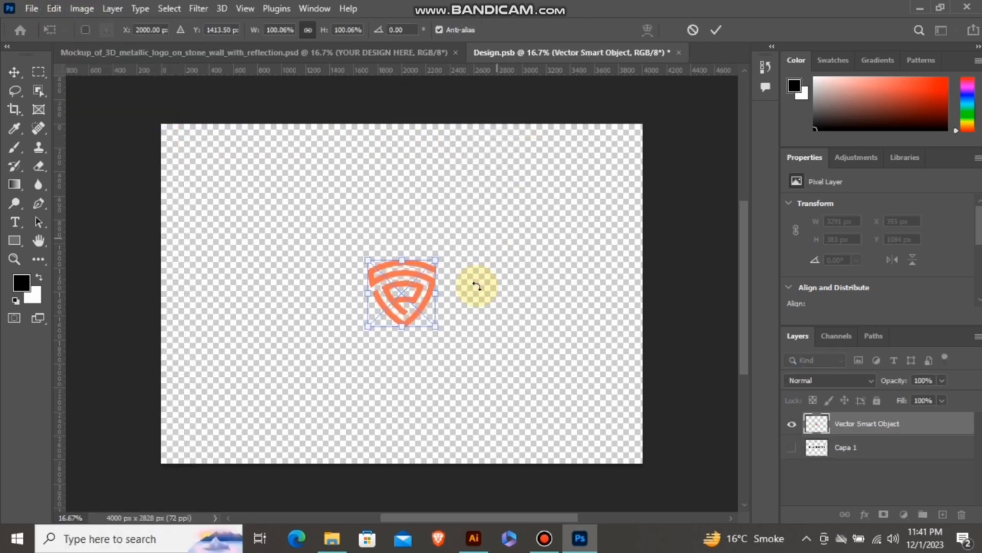
# - Scale the pasted shield up proportionally to about 305%, roughly 1718 × 1709 px, and apply the transform
pyautogui.moveTo(436, 325); pyautogui.dragTo(527, 417)
pyautogui.moveTo(487, 355); pyautogui.dragTo(441, 289)
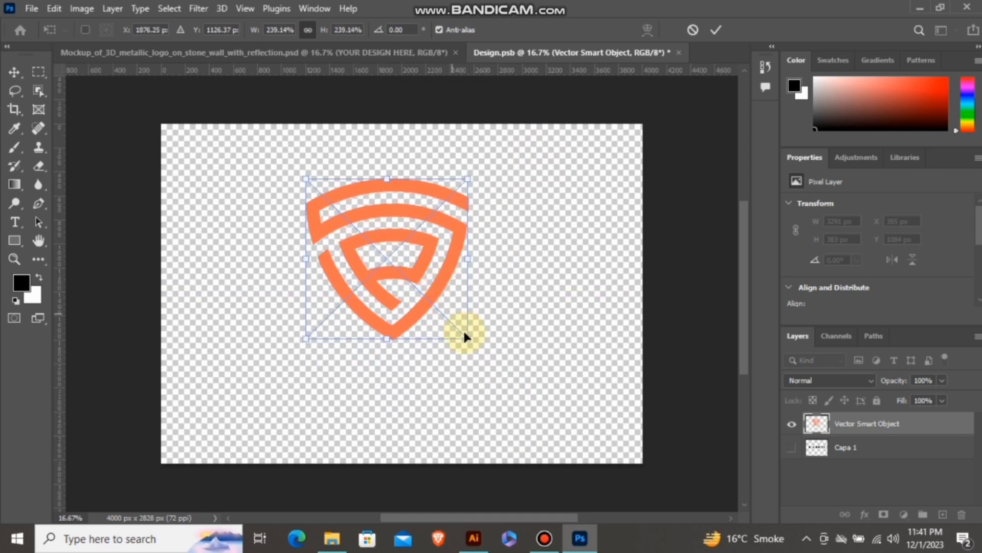
pyautogui.moveTo(465, 336); pyautogui.dragTo(510, 385)
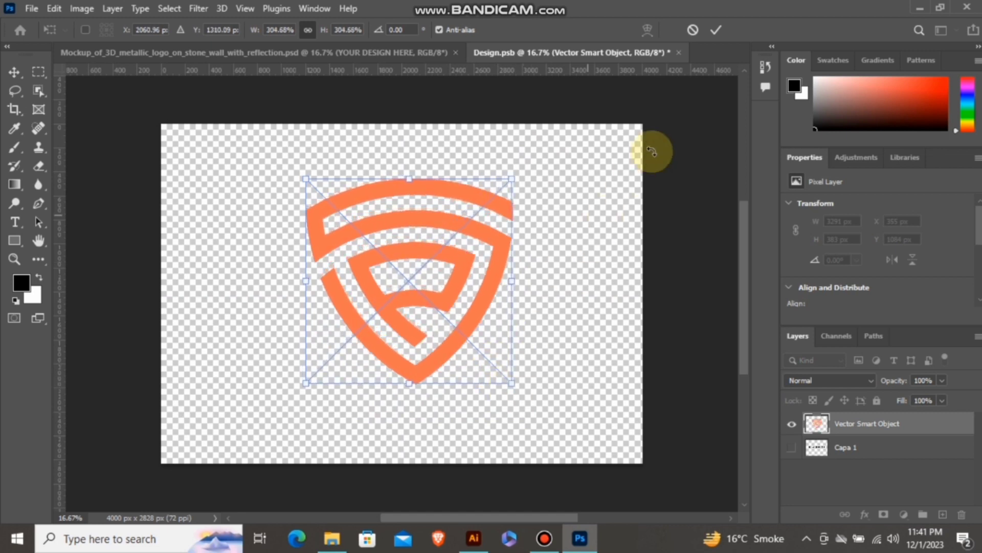
pyautogui.click(720, 29)
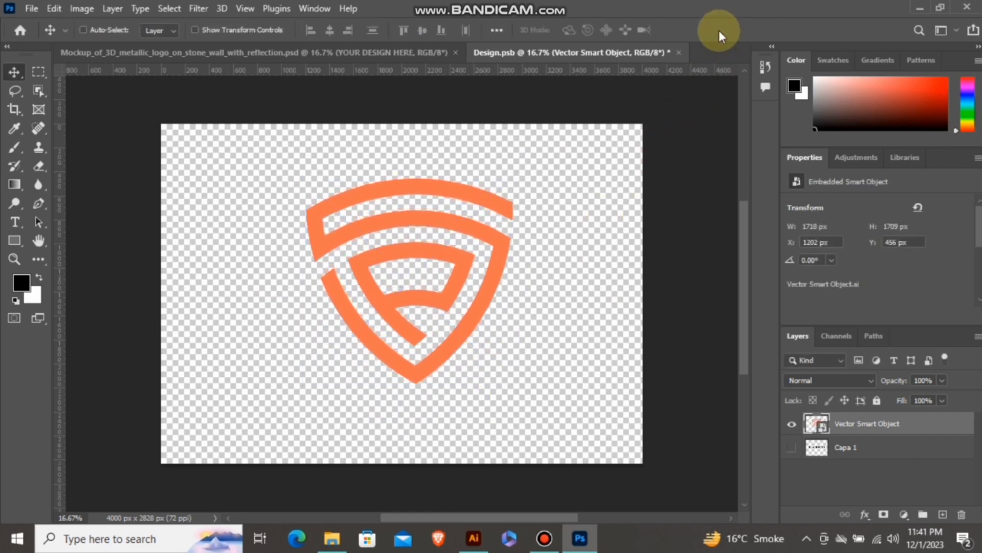
# - Center the shield horizontally and vertically on the whole canvas, clear the selection, and close Design.psb with its changes saved
pyautogui.hotkey('ctrl', 'a')
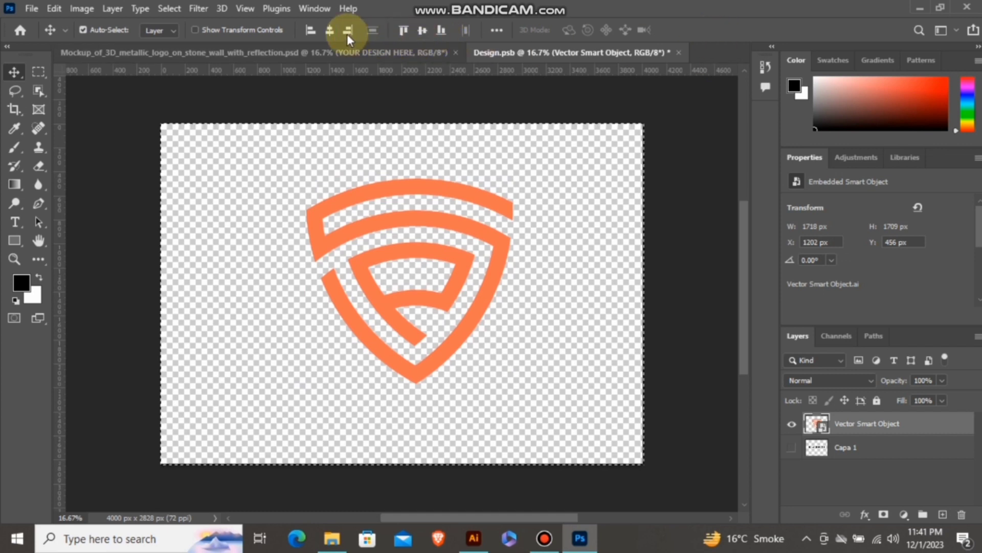
pyautogui.click(328, 31)
pyautogui.click(422, 32)
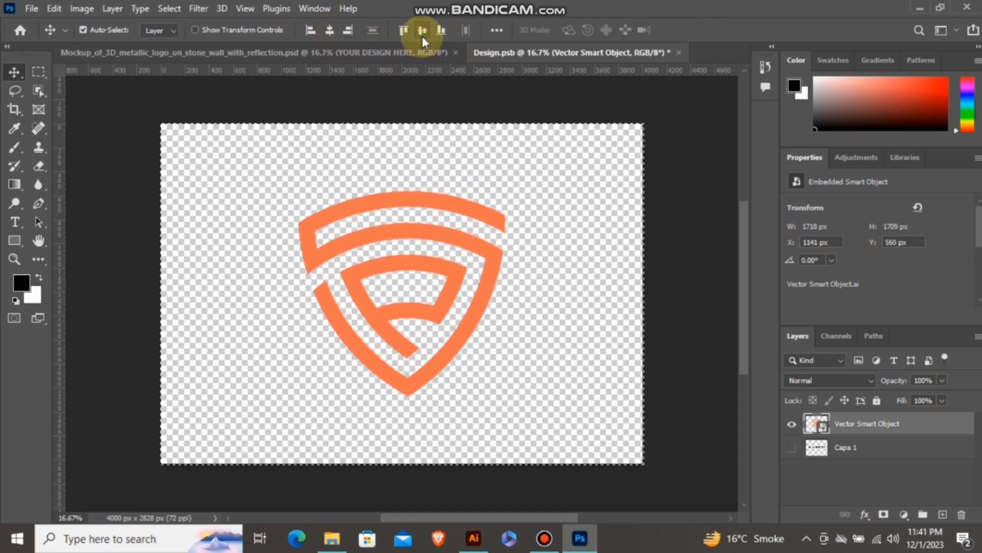
pyautogui.hotkey('ctrl', 'd')
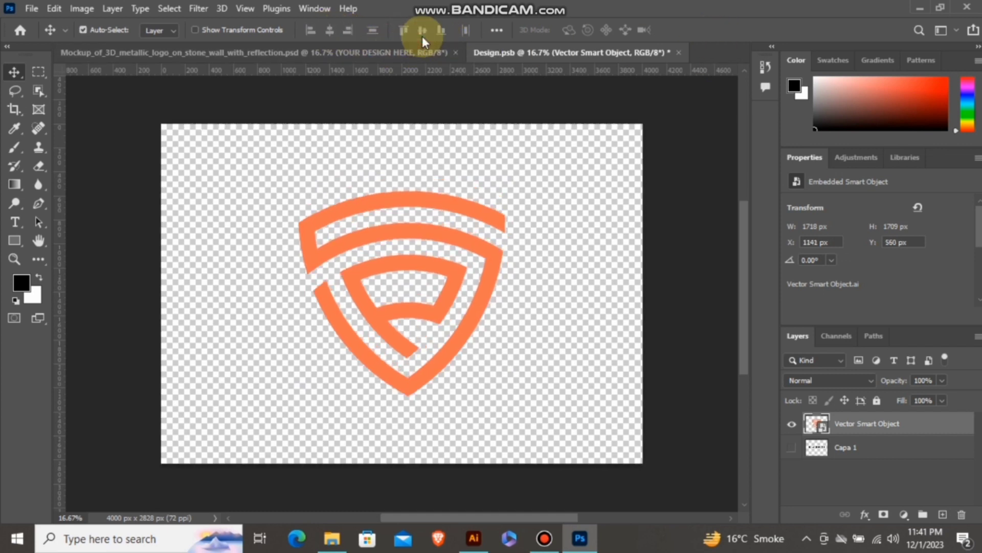
pyautogui.click(679, 53)
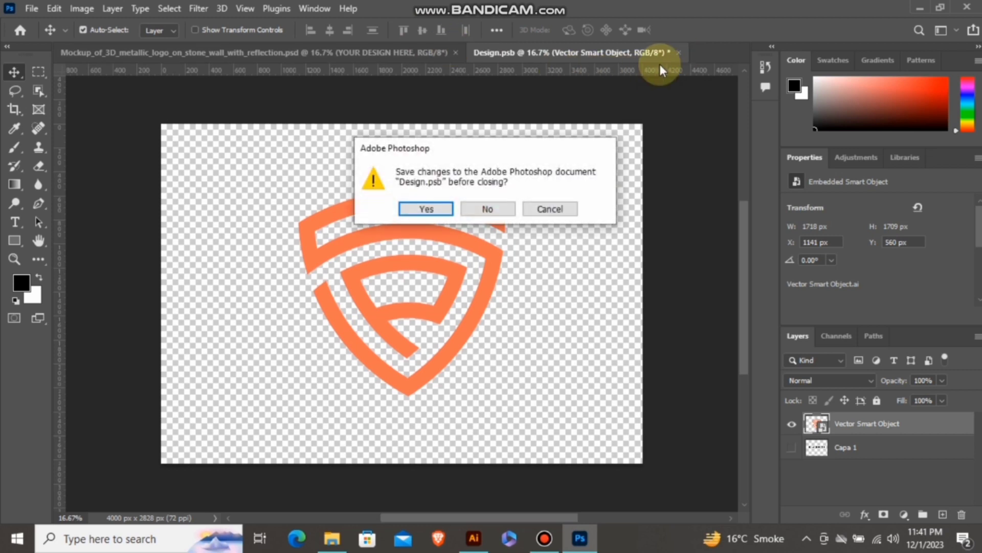
pyautogui.click(438, 208)
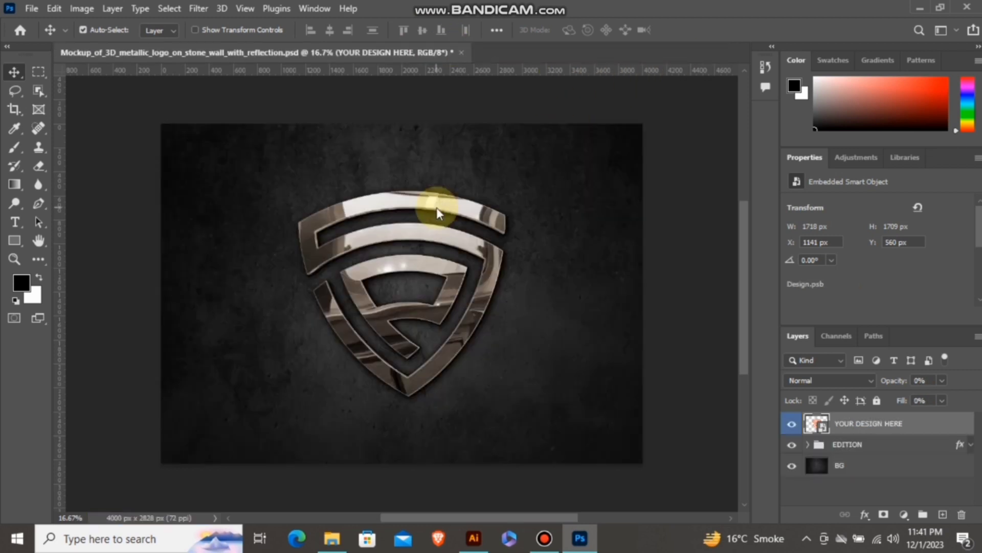